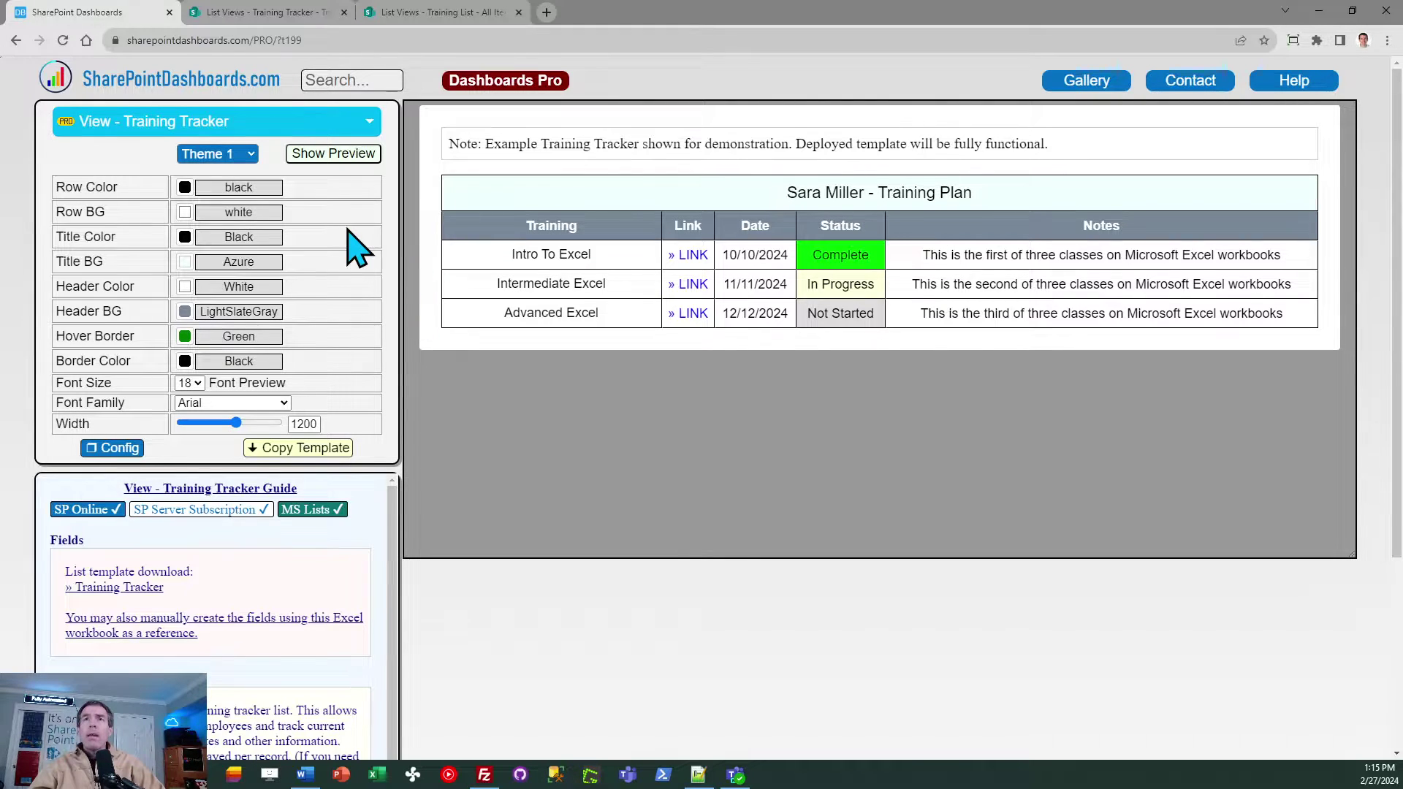
# Step: Turn on the live template preview and apply Theme 2 to the training table
pyautogui.click(327, 155)
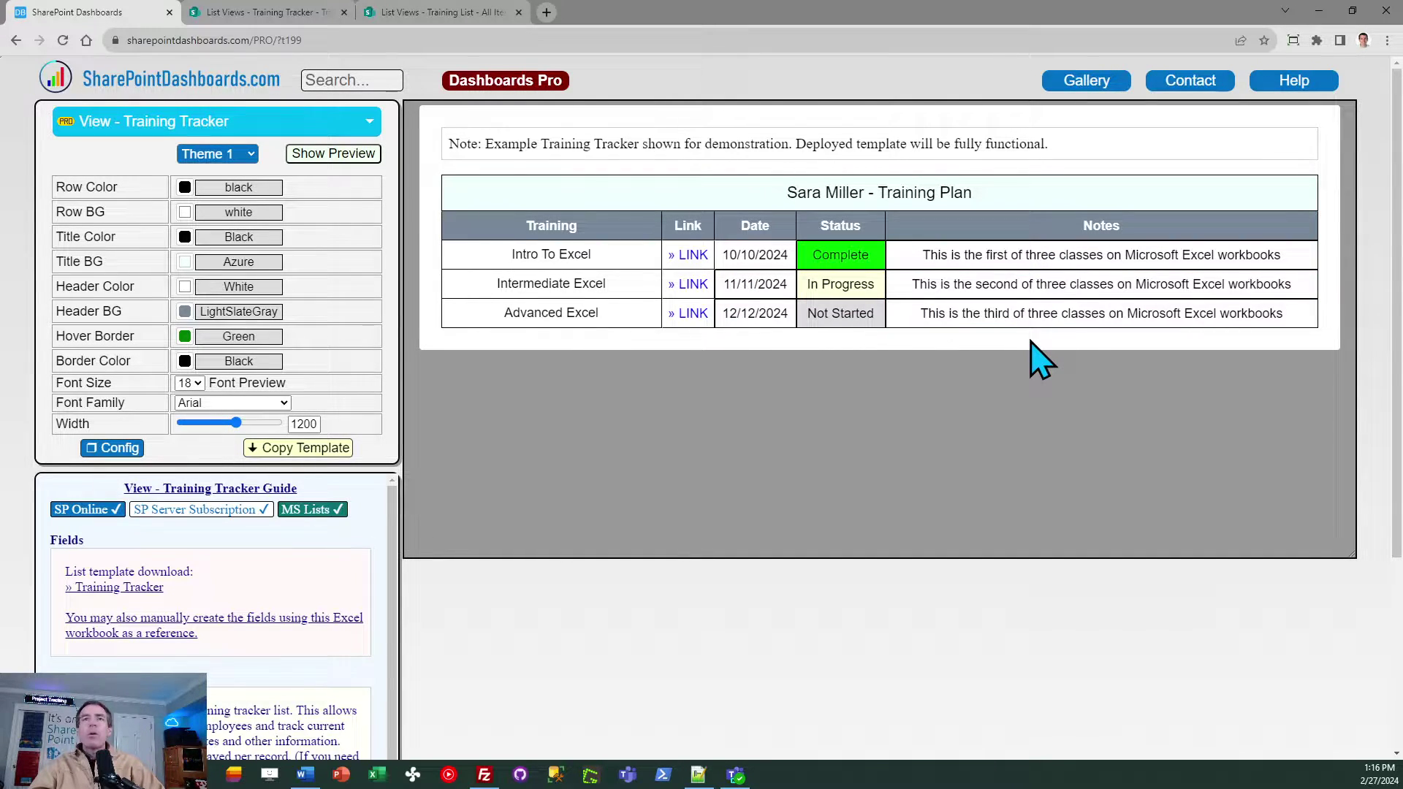
pyautogui.click(245, 156)
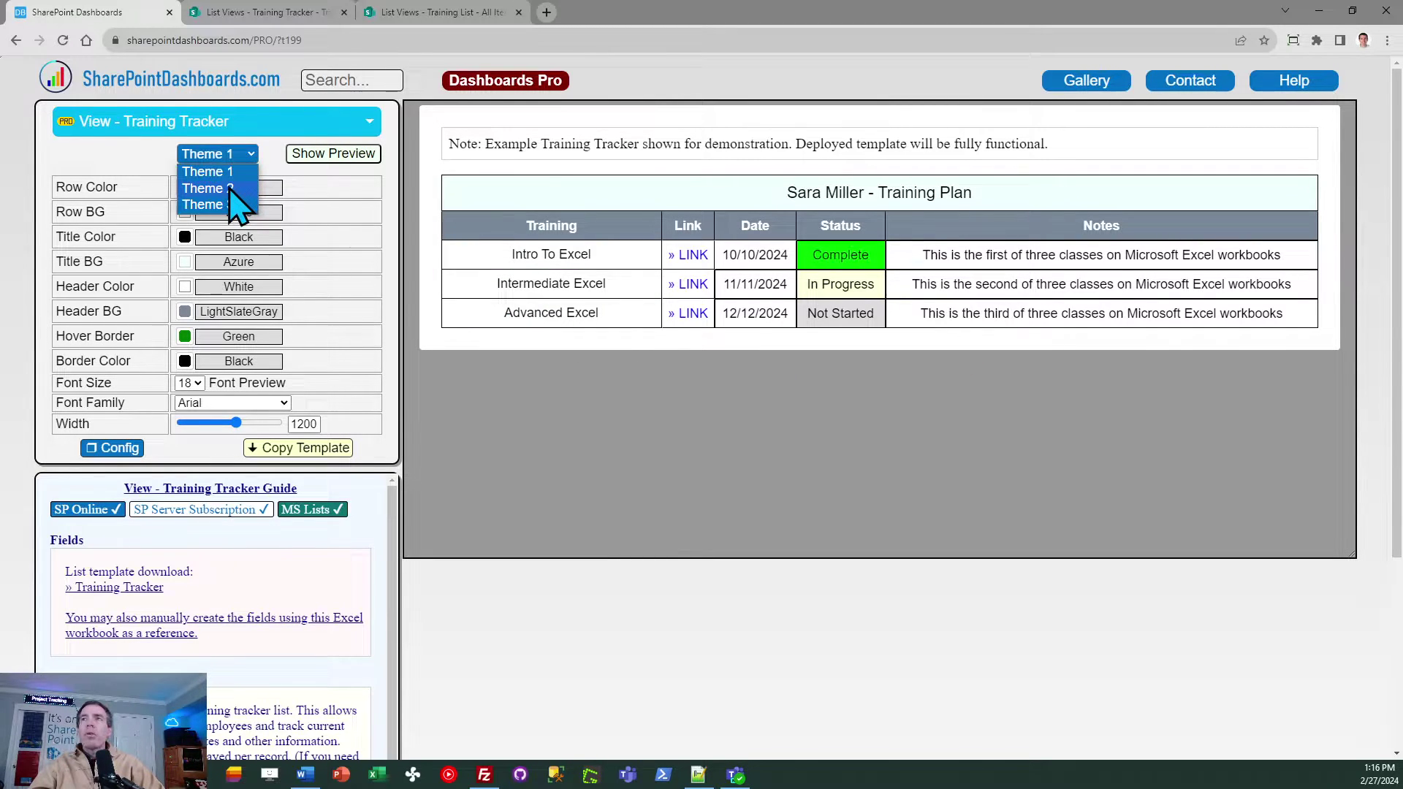
pyautogui.click(231, 190)
# Step: Switch to Theme 3 with serif font styling, then look over the other theme choices
pyautogui.click(238, 155)
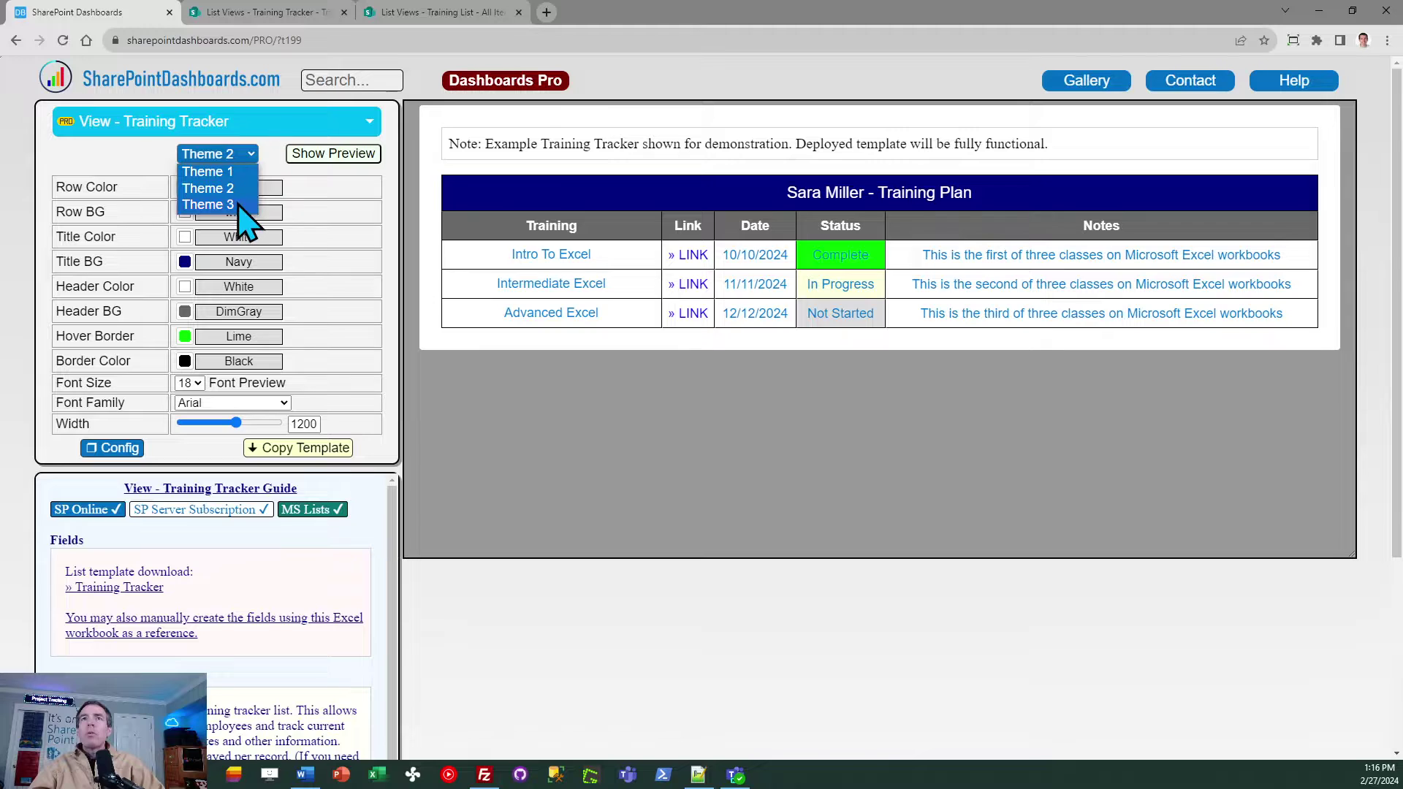
pyautogui.click(238, 213)
pyautogui.click(231, 155)
pyautogui.click(214, 205)
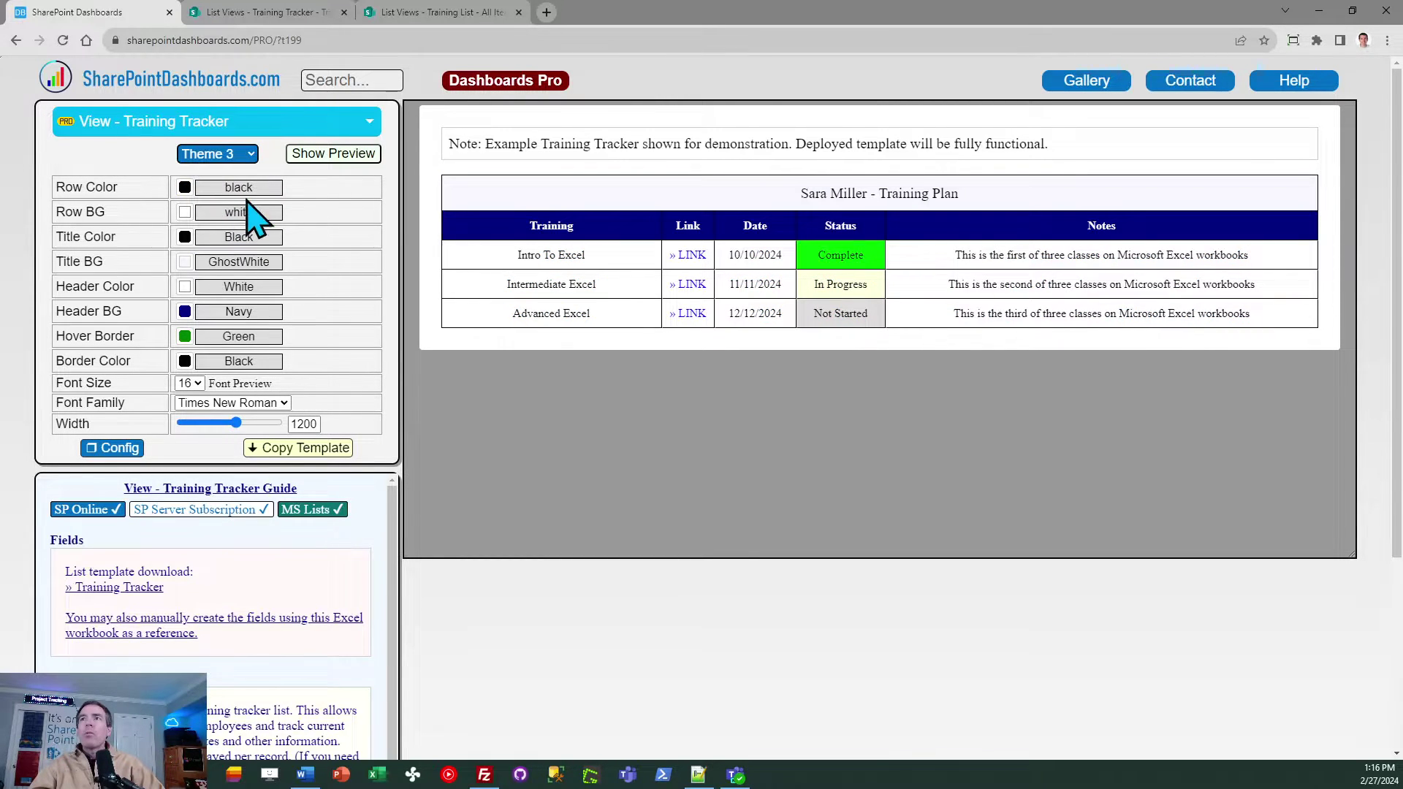
pyautogui.click(233, 156)
pyautogui.click(233, 189)
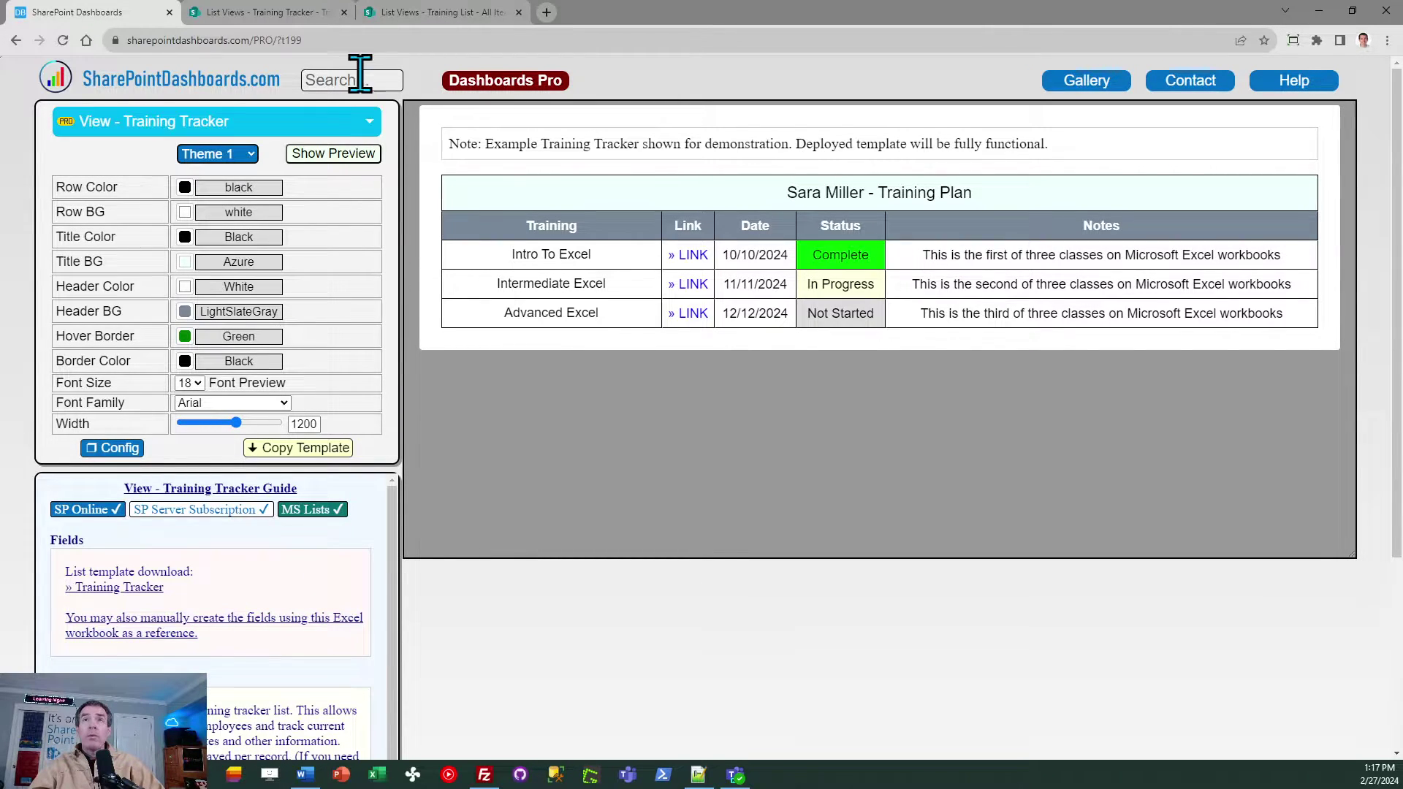
# Step: Open the Training Tracker list settings and scroll through its Date, Status, Note and Training columns
pyautogui.click(287, 13)
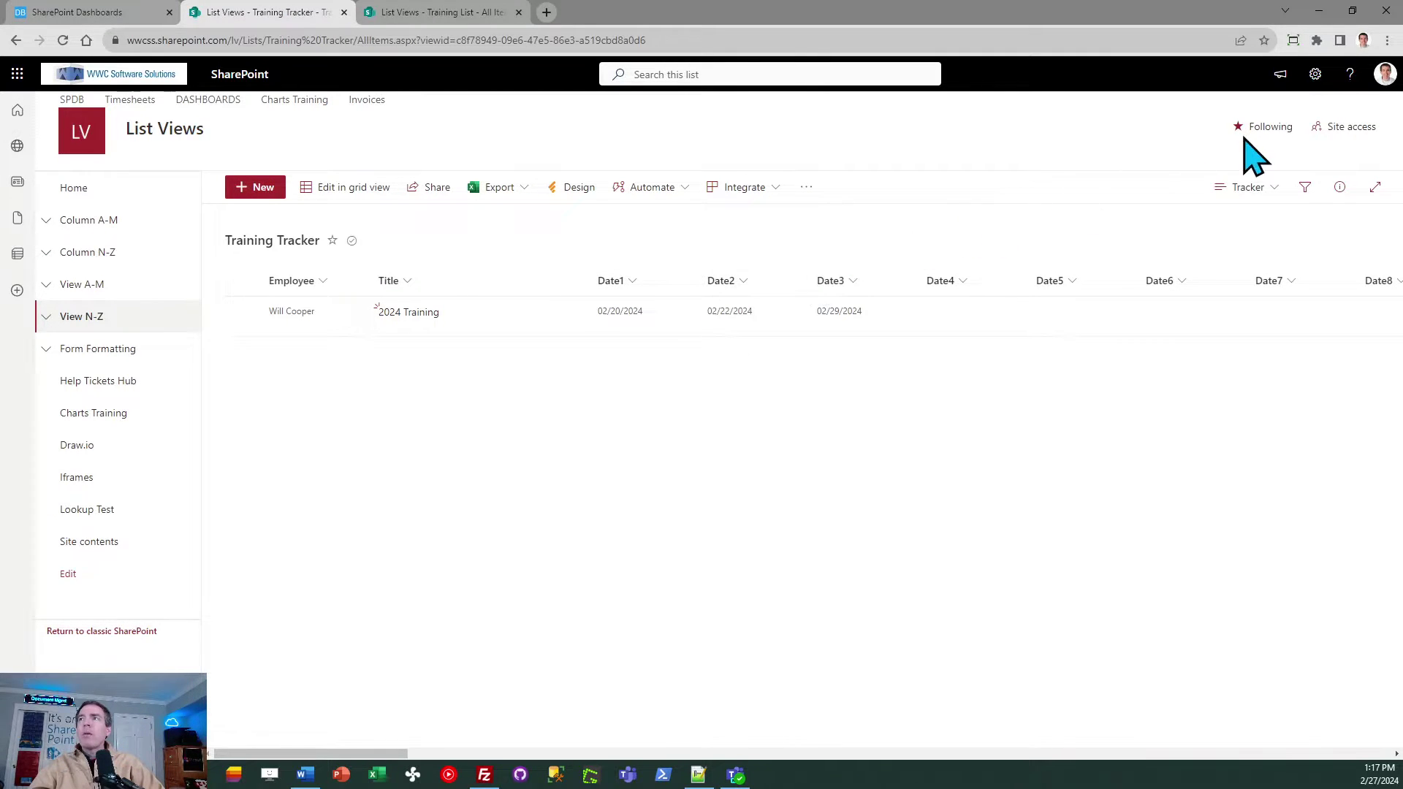
pyautogui.click(1316, 73)
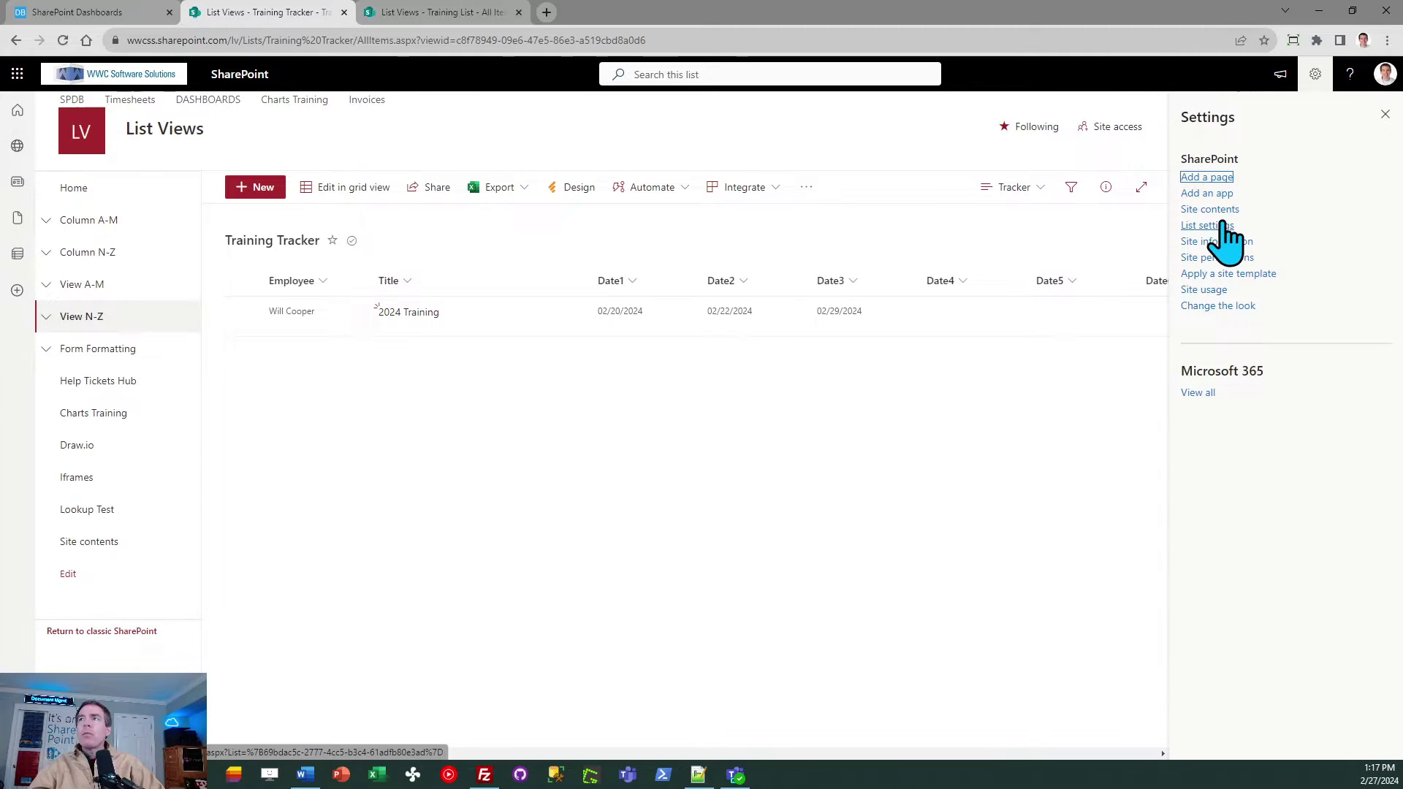
pyautogui.click(1213, 226)
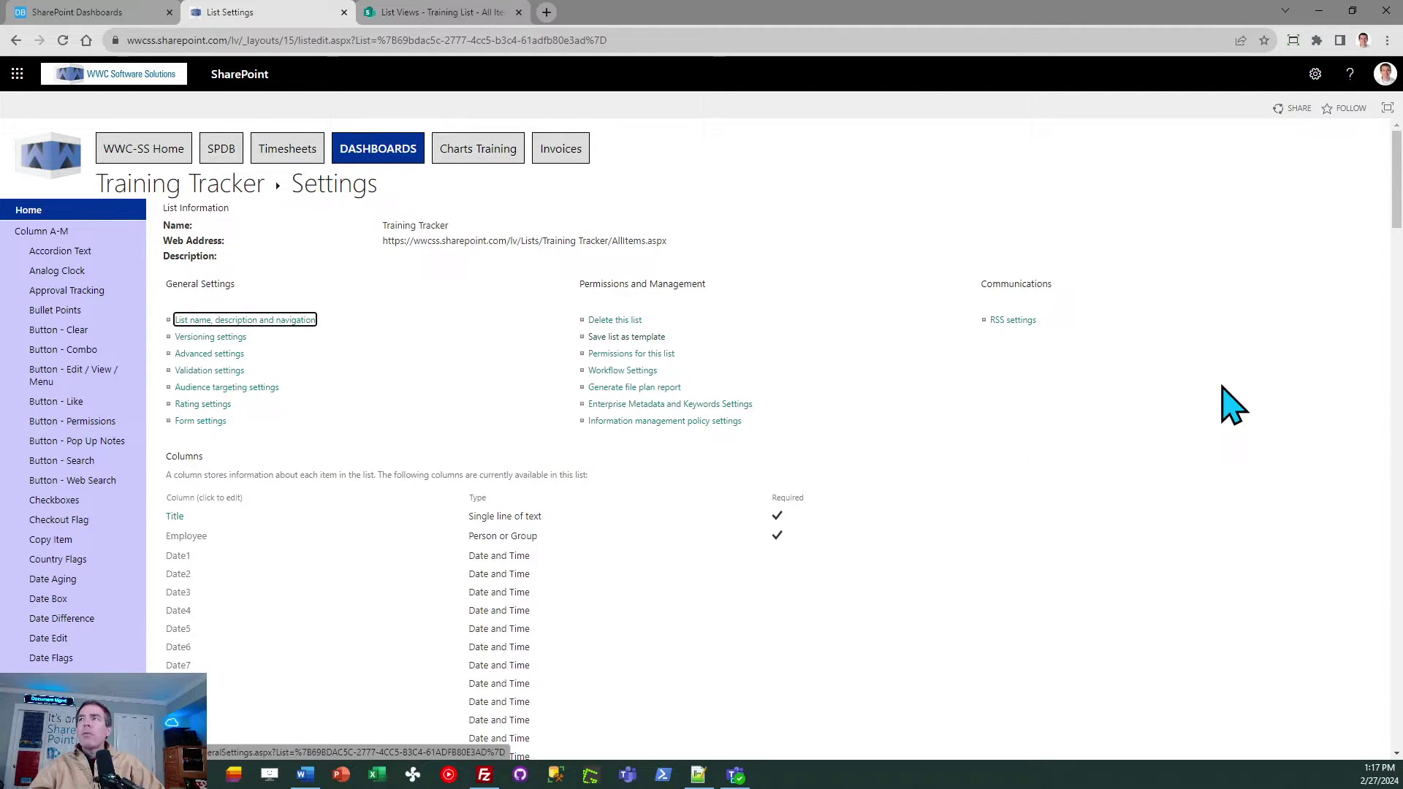
pyautogui.moveTo(1397, 179); pyautogui.dragTo(1398, 220)
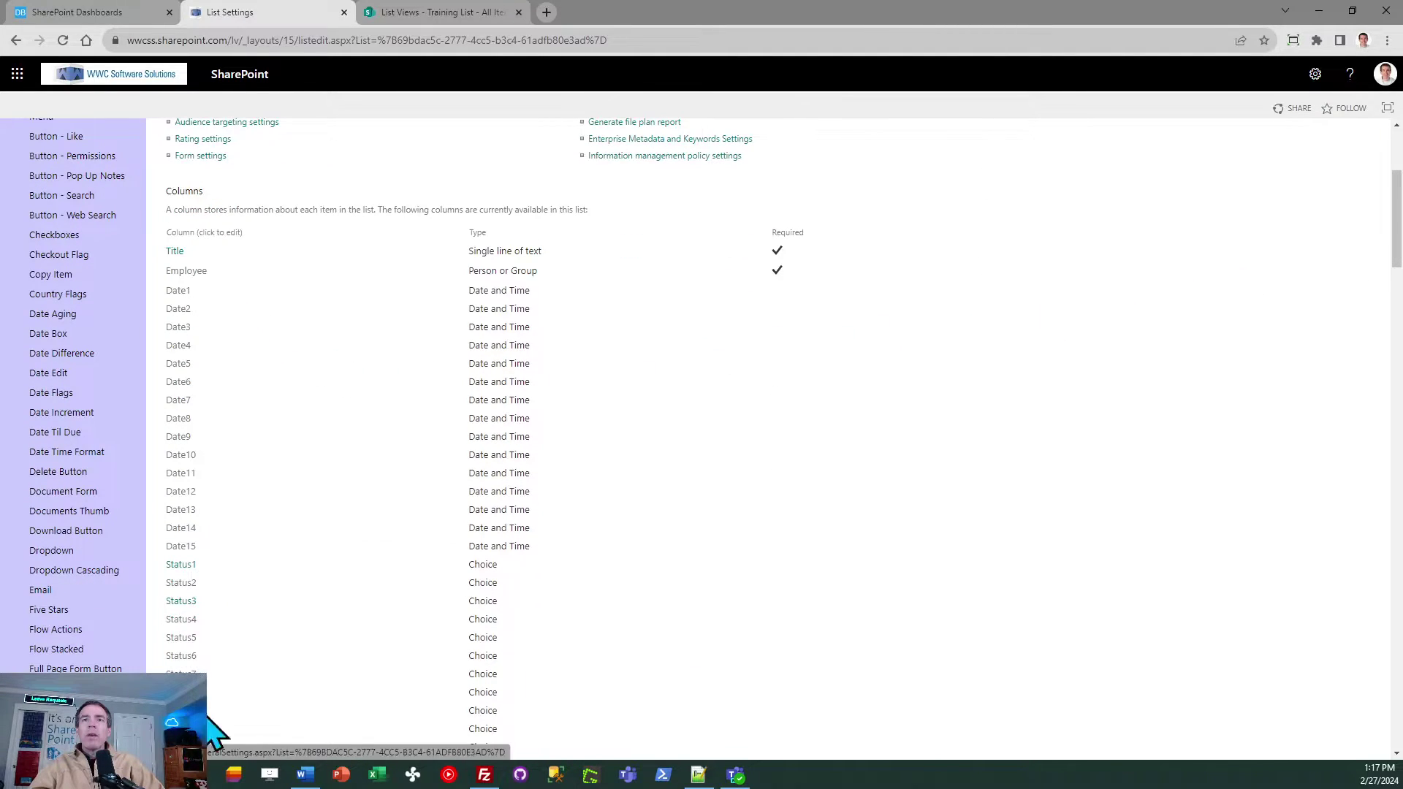
pyautogui.moveTo(1398, 228)
pyautogui.mouseDown()
pyautogui.moveTo(1397, 318)
pyautogui.moveTo(1397, 201)
pyautogui.mouseUp()
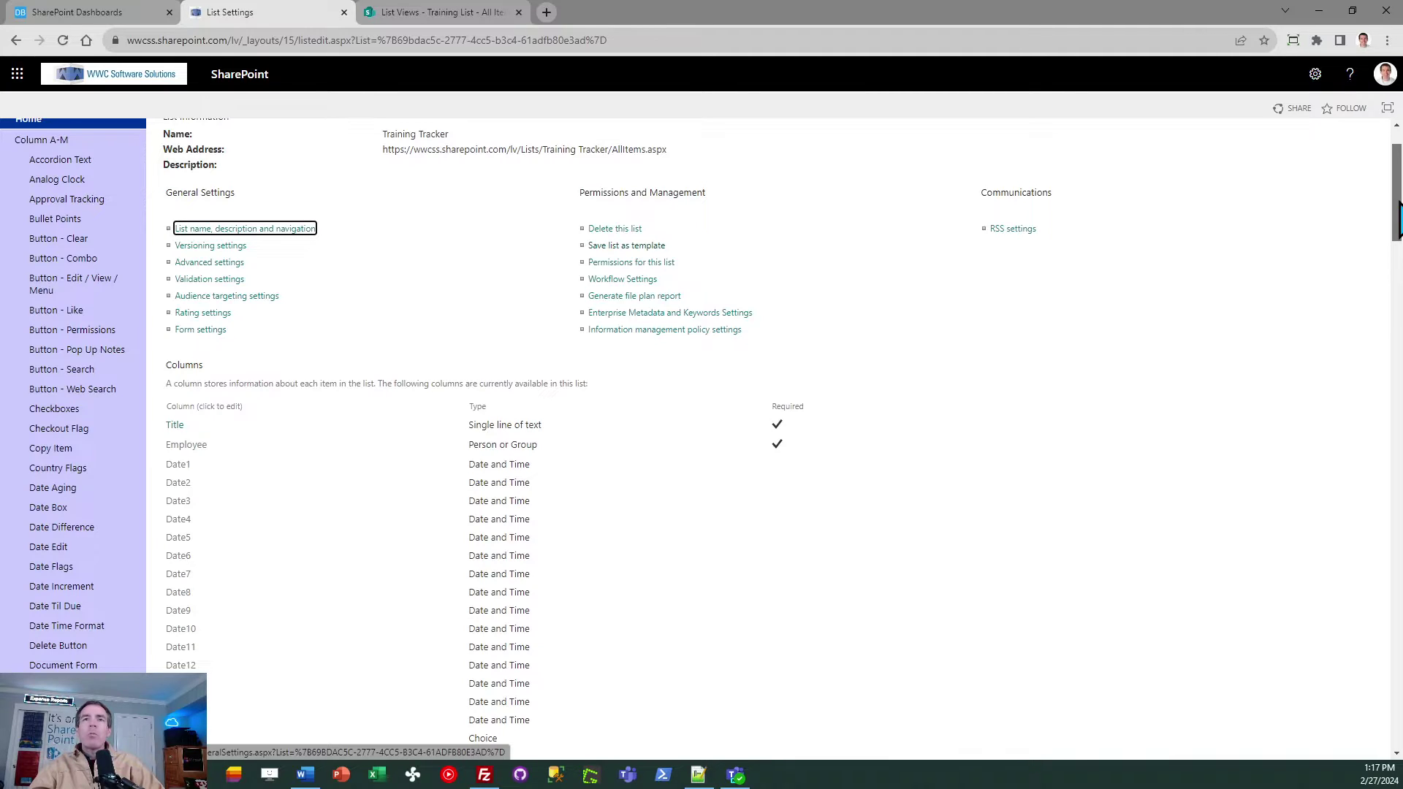
pyautogui.moveTo(1398, 219); pyautogui.dragTo(1398, 340)
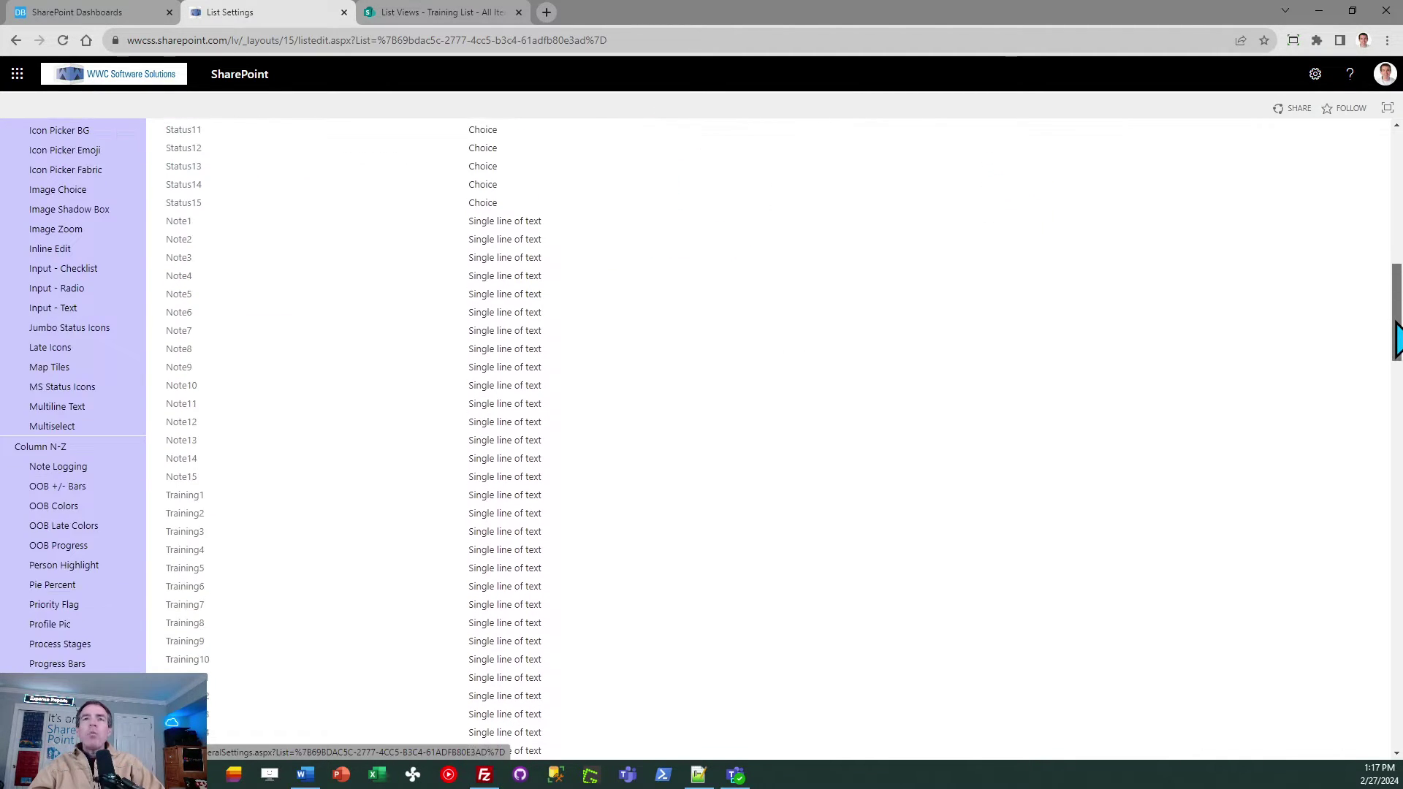
# Step: Glance at the Training List, then go from the list settings back to the Training Tracker list
pyautogui.click(438, 18)
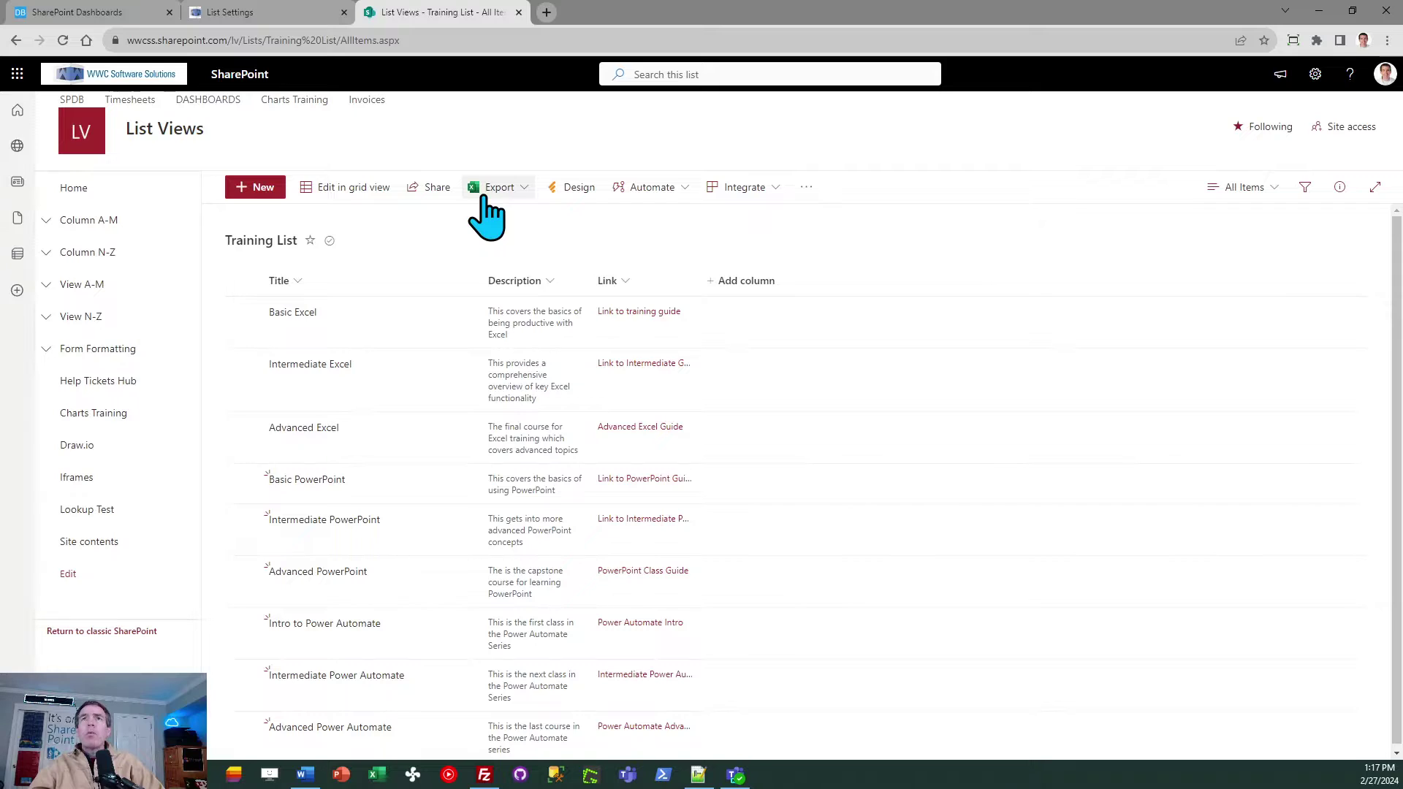
pyautogui.click(272, 11)
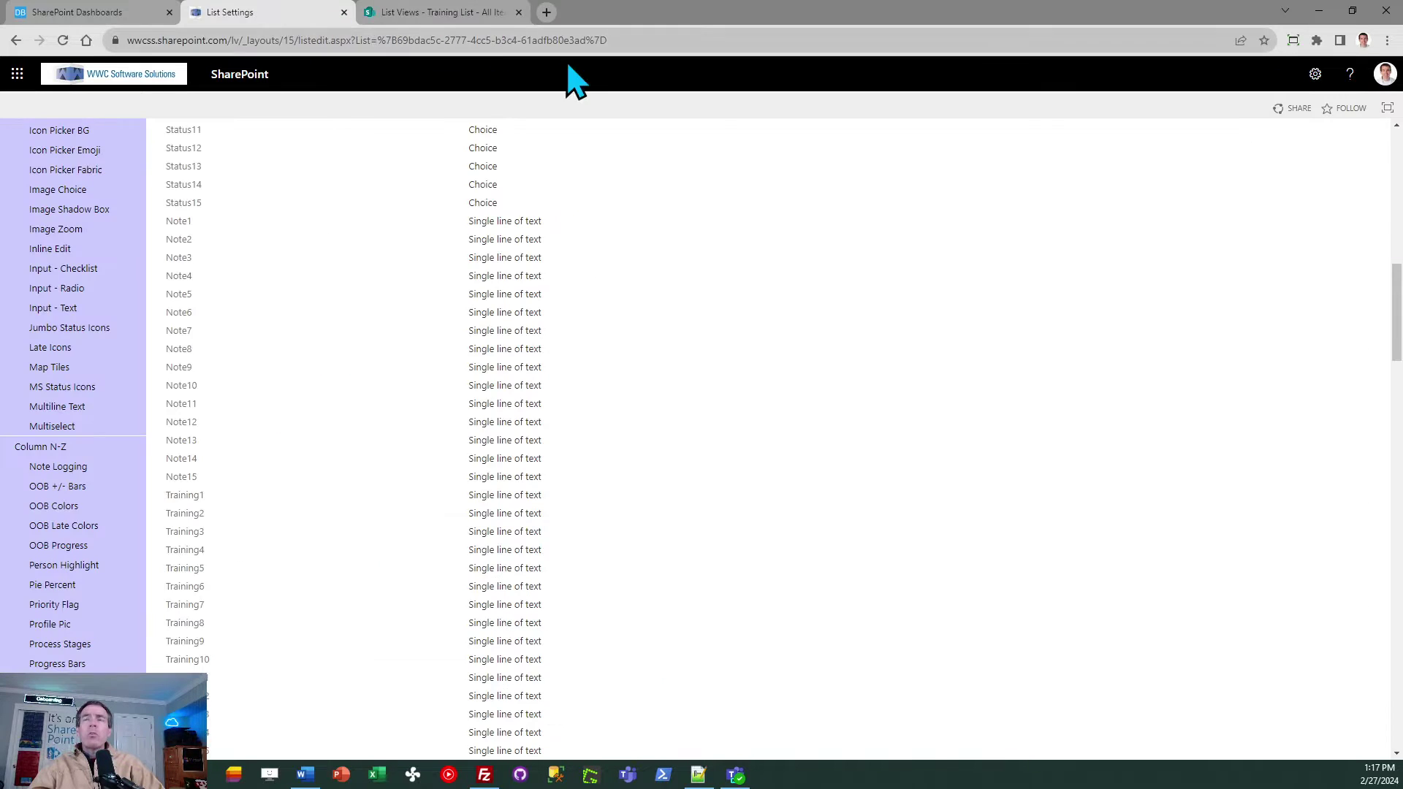
pyautogui.moveTo(1397, 321); pyautogui.dragTo(1398, 192)
pyautogui.click(204, 187)
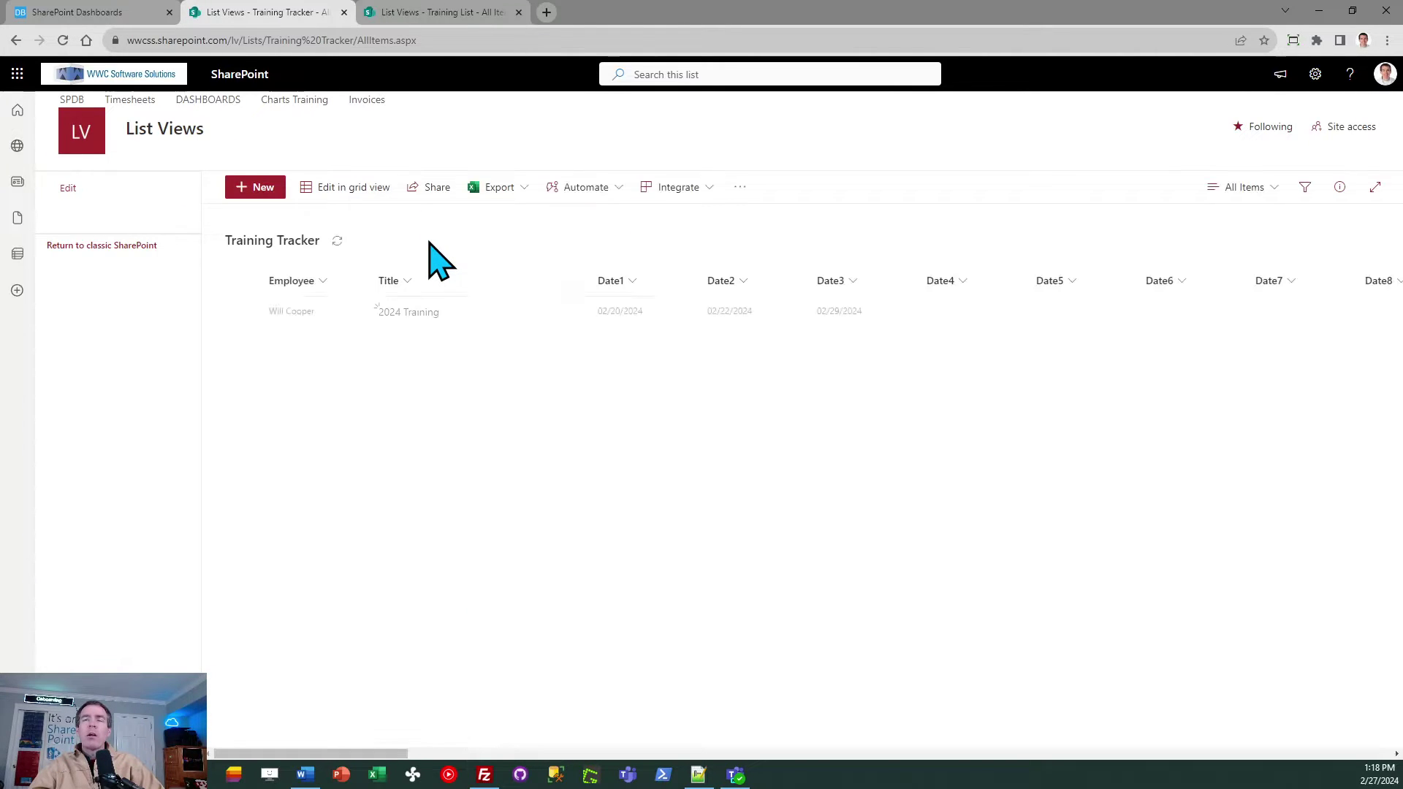
# Step: Widen the Training List's Description column, then return to the Training Tracker list
pyautogui.click(434, 13)
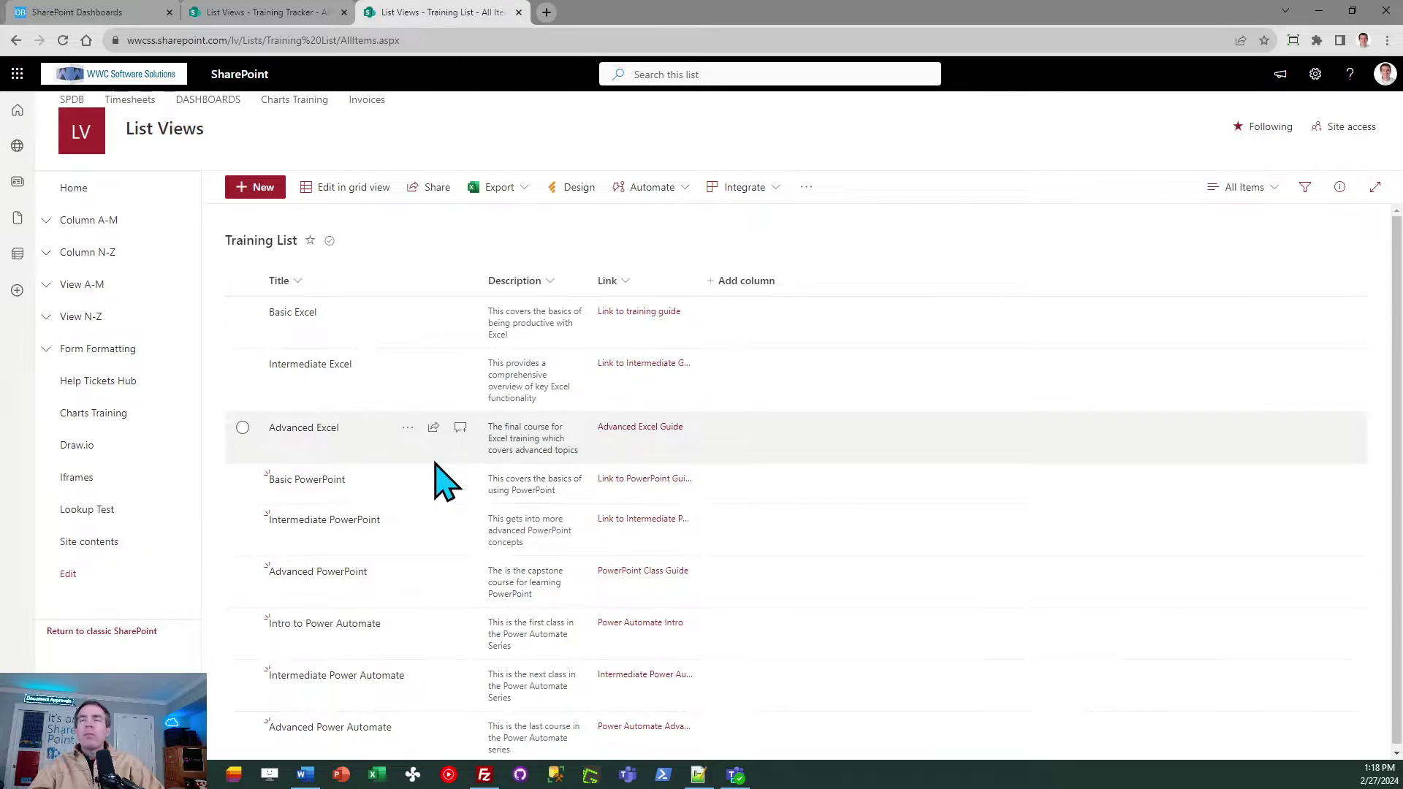
pyautogui.moveTo(593, 281); pyautogui.dragTo(638, 280)
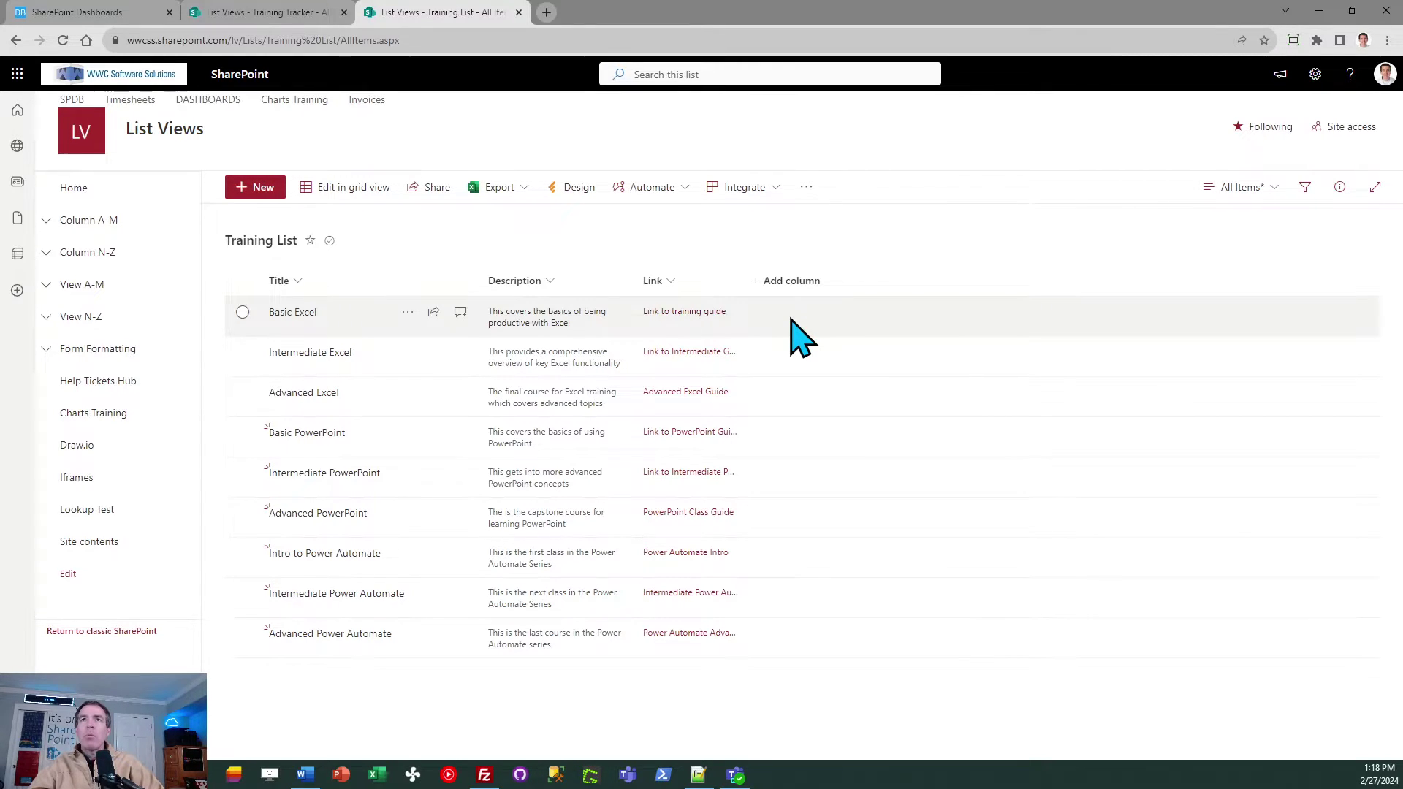
pyautogui.click(275, 13)
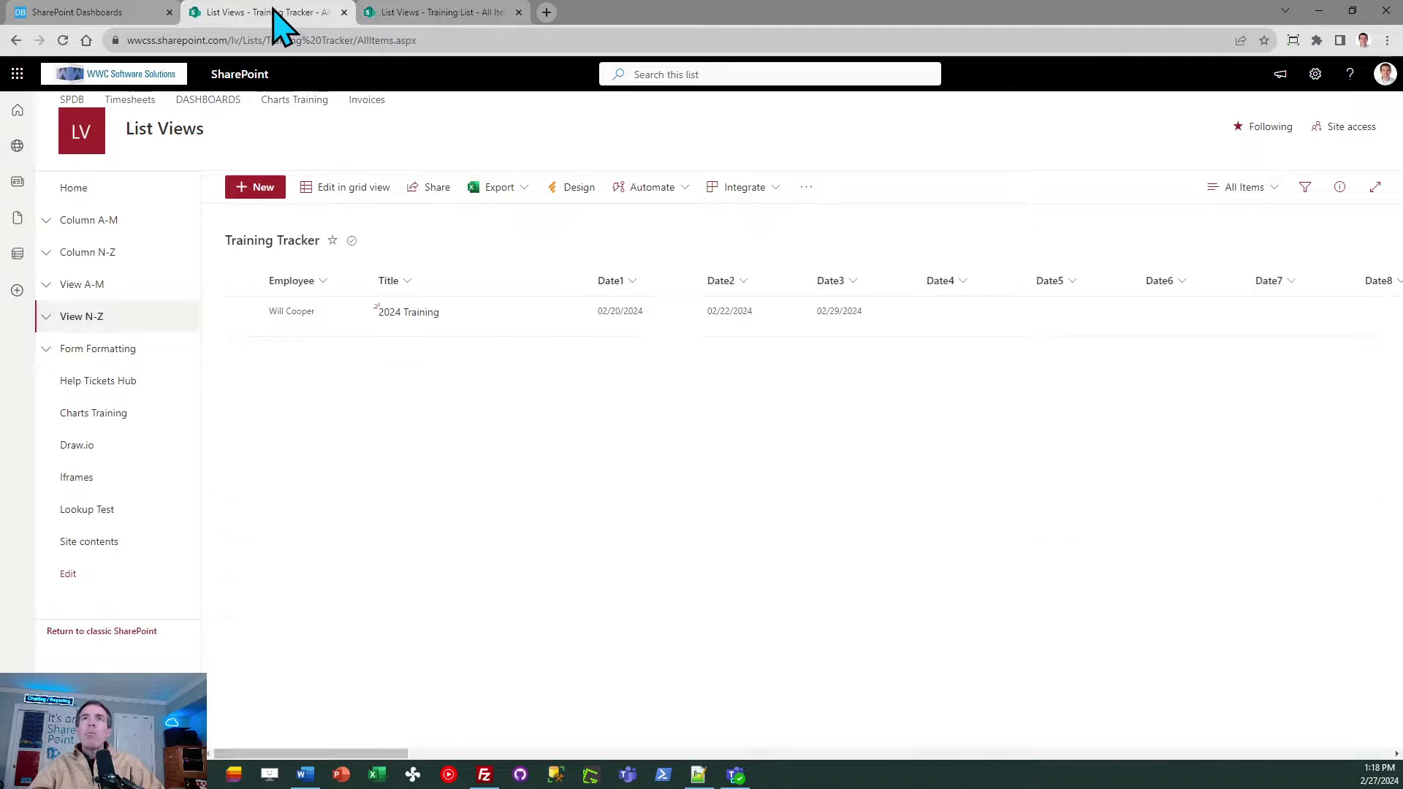
# Step: Search the list settings for 'lookup' and review SelectTraining, a lookup to the Training List's Title
pyautogui.click(1315, 76)
pyautogui.click(1213, 226)
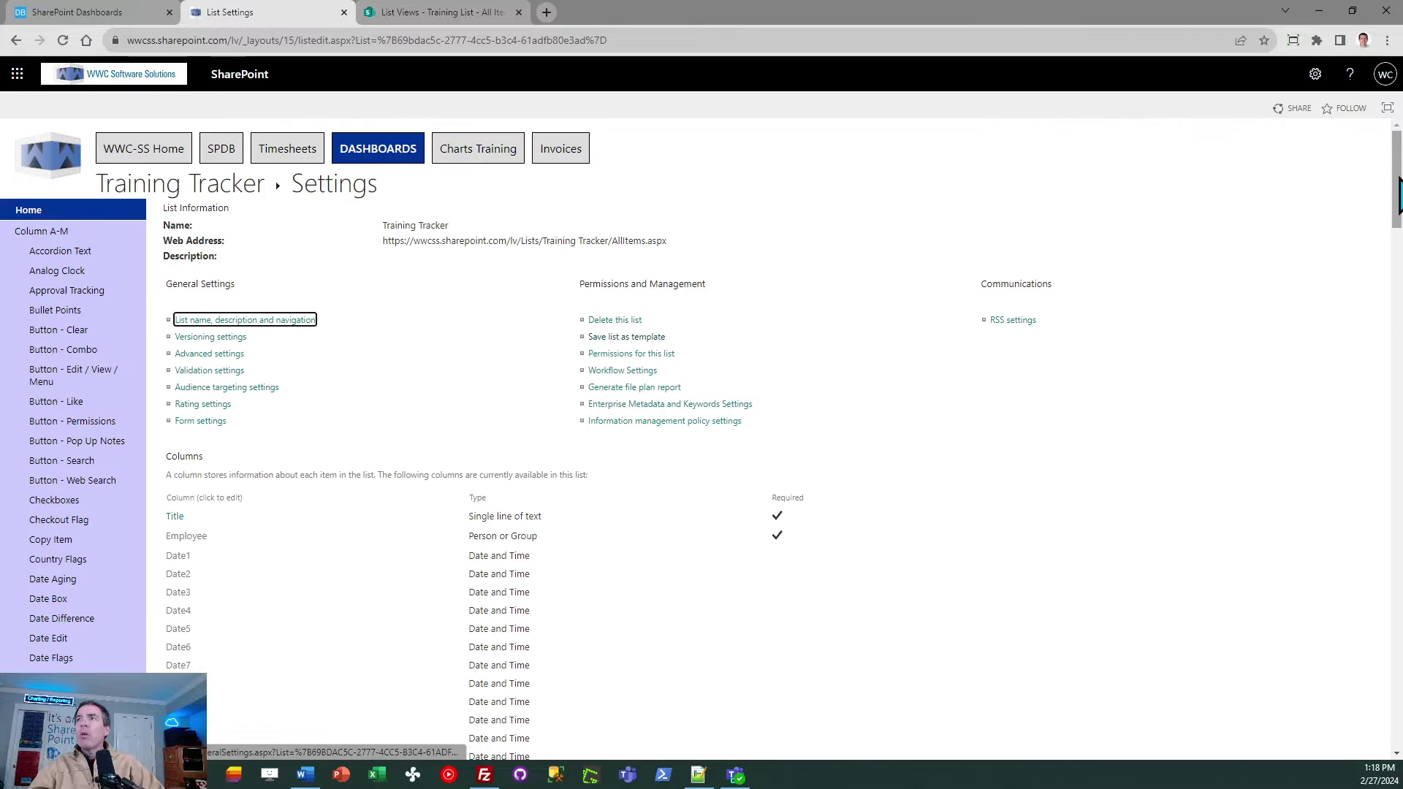
pyautogui.hotkey('ctrl', 'f')
pyautogui.write('lookup')
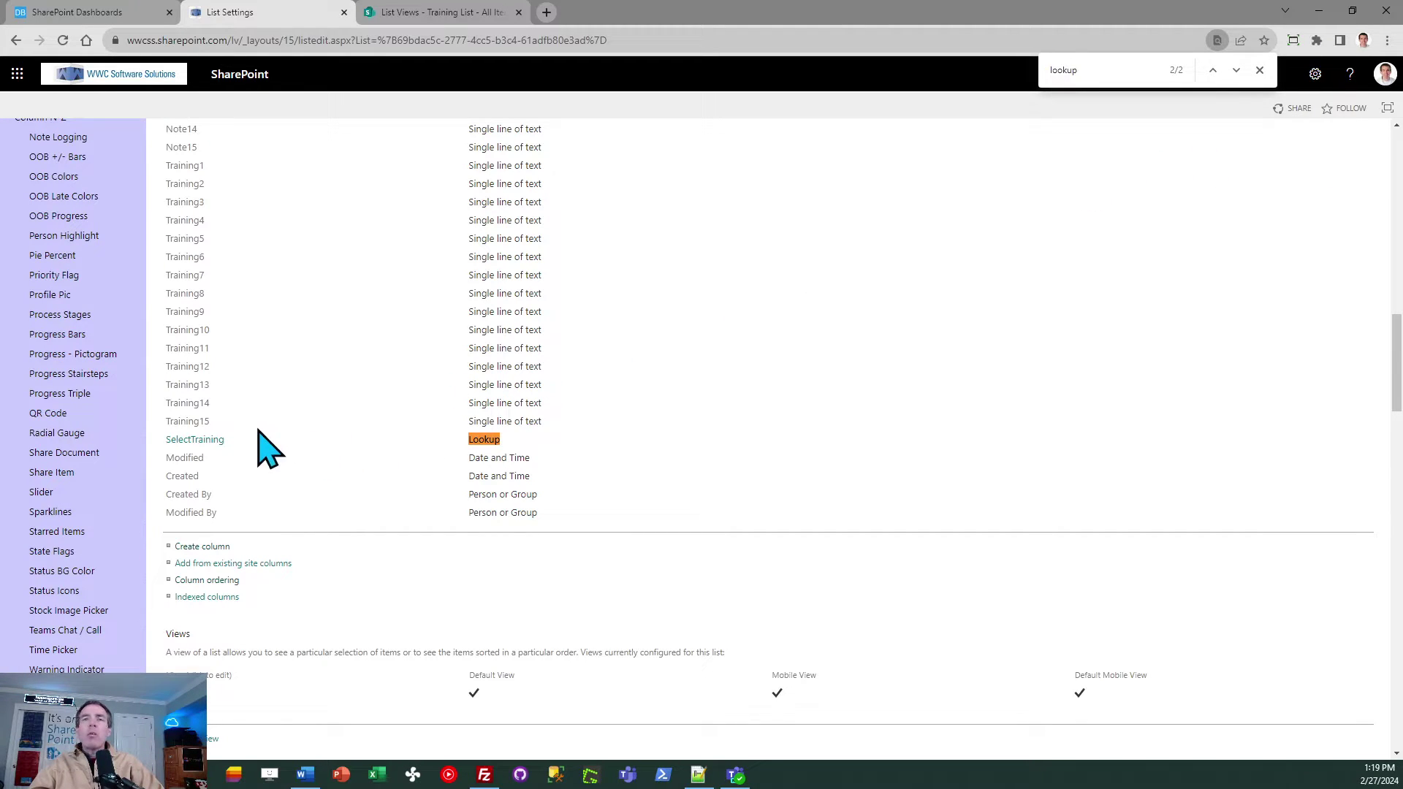
pyautogui.click(177, 440)
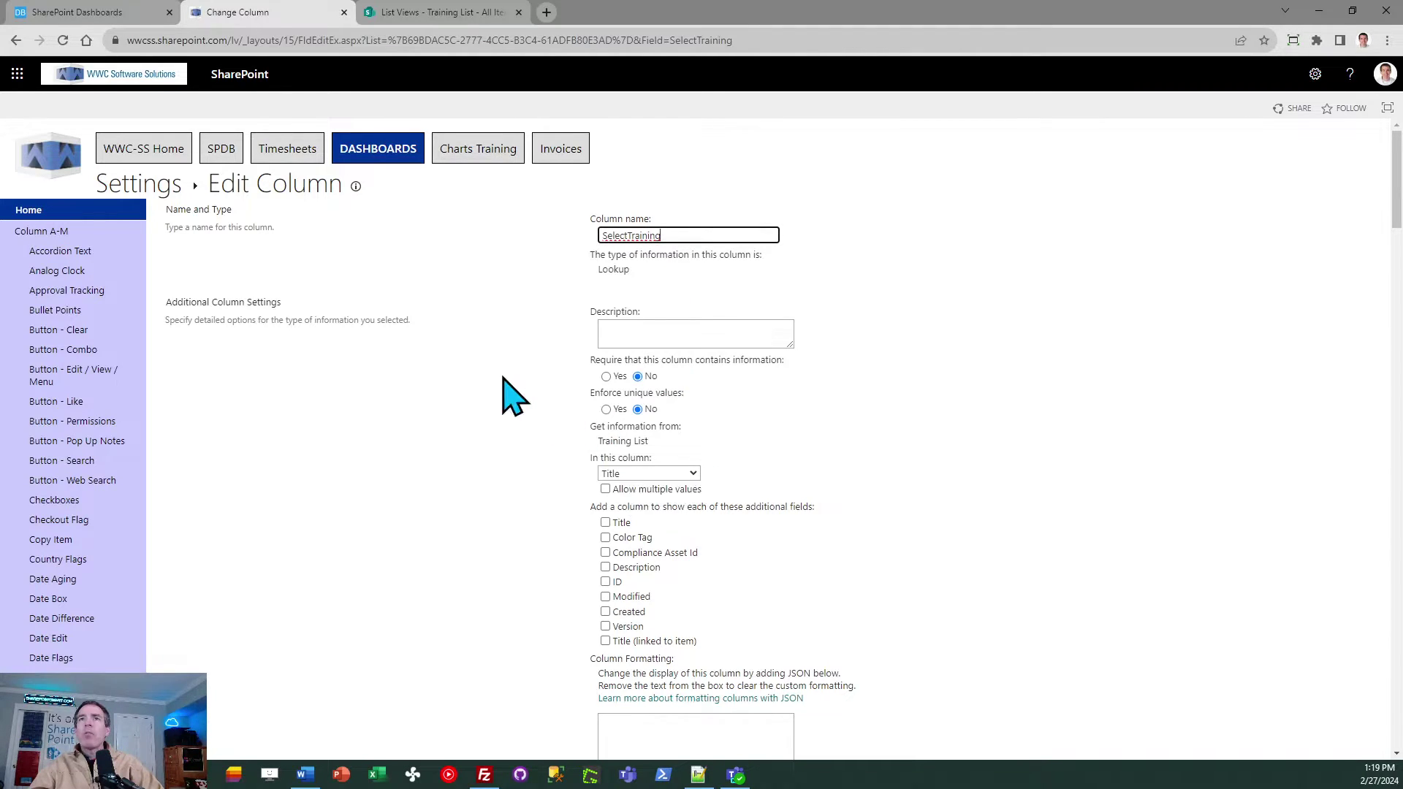
pyautogui.click(16, 40)
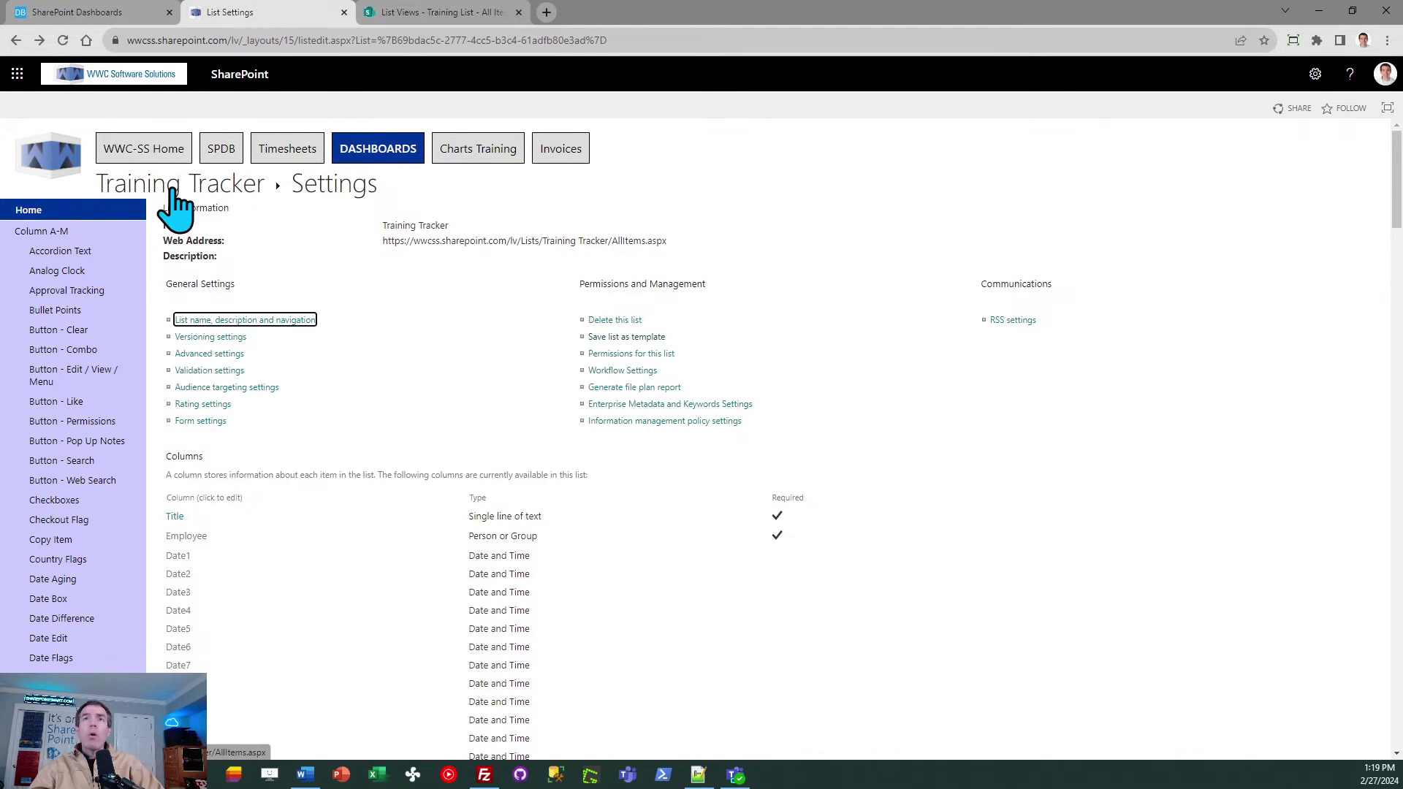
# Step: Copy the Training Tracker view template from SharePointDashboards.com
pyautogui.click(174, 190)
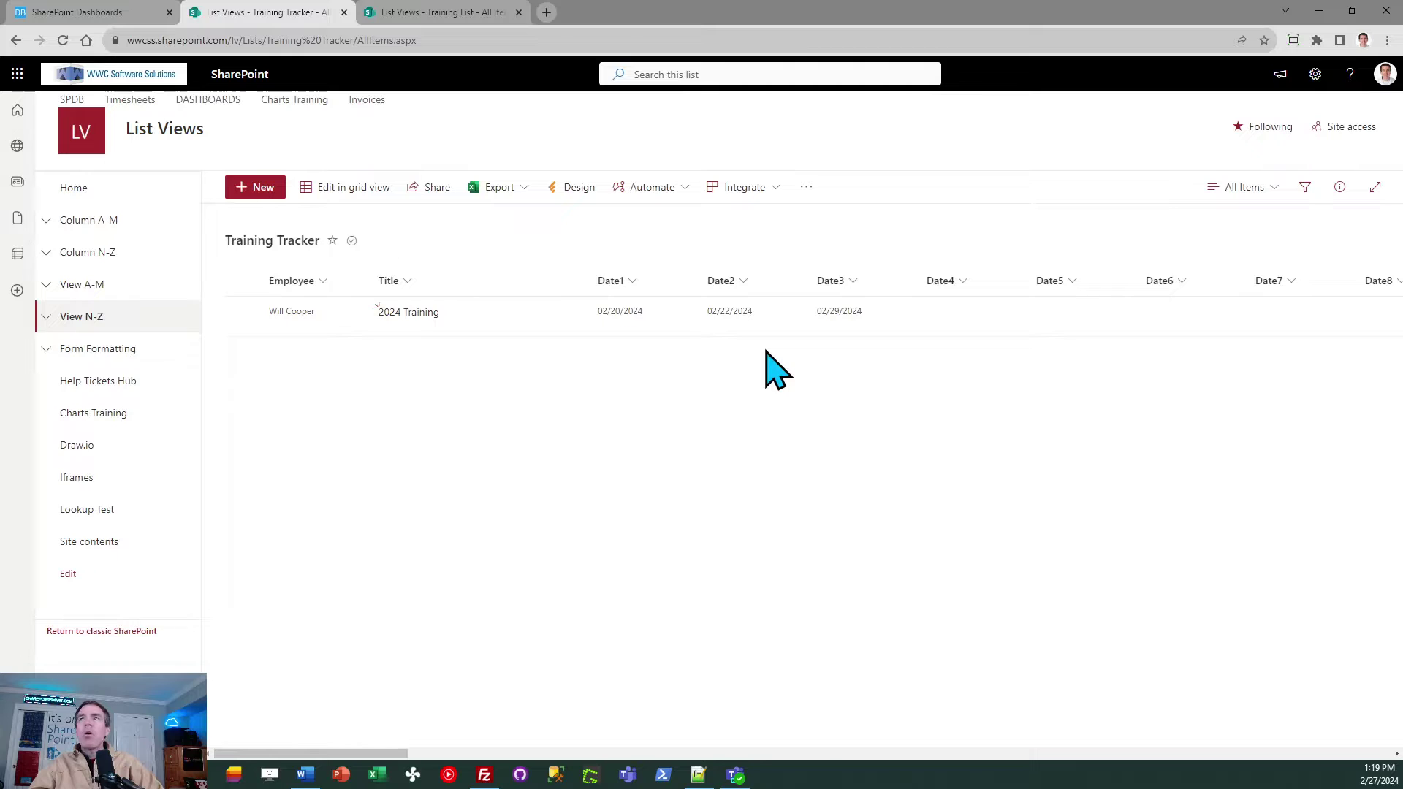
pyautogui.click(117, 13)
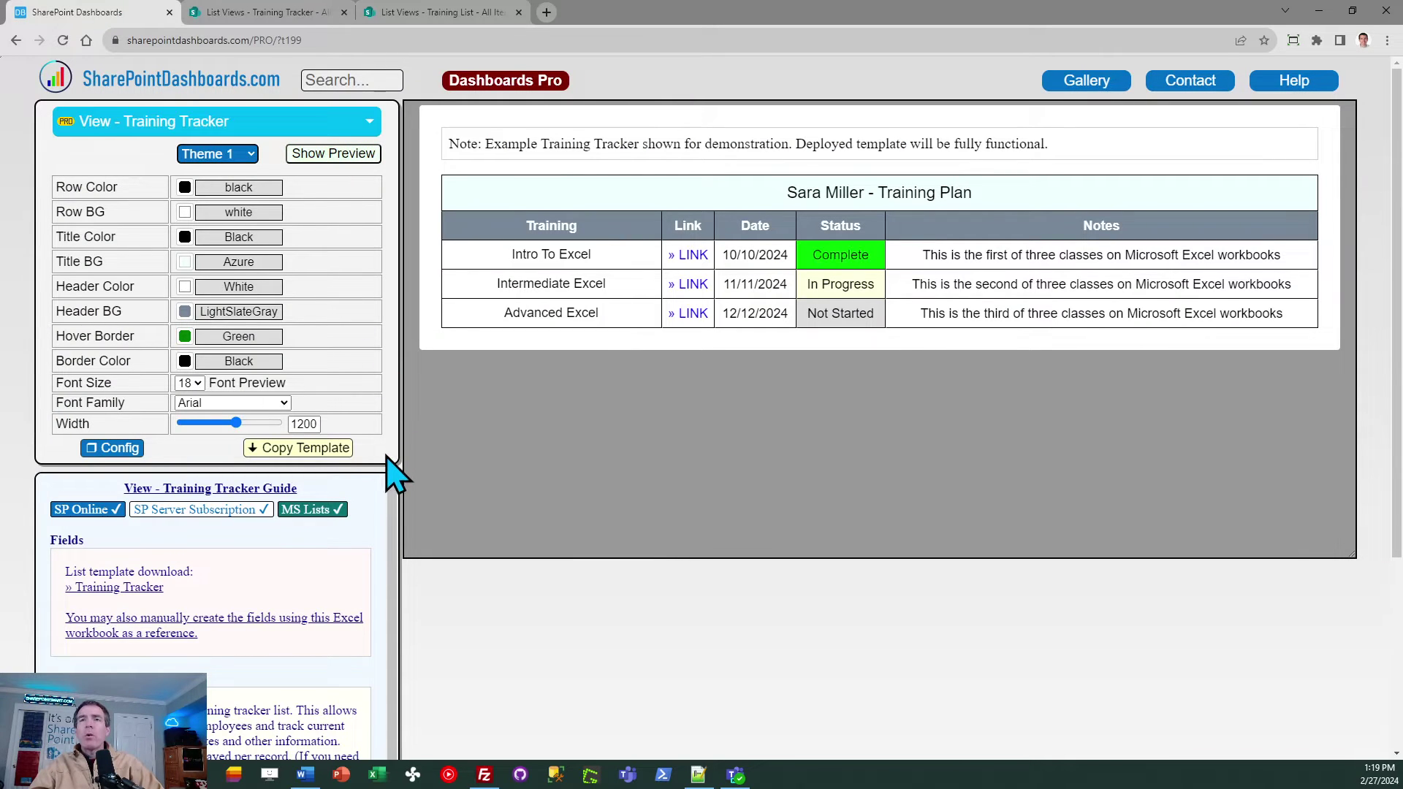
pyautogui.click(318, 453)
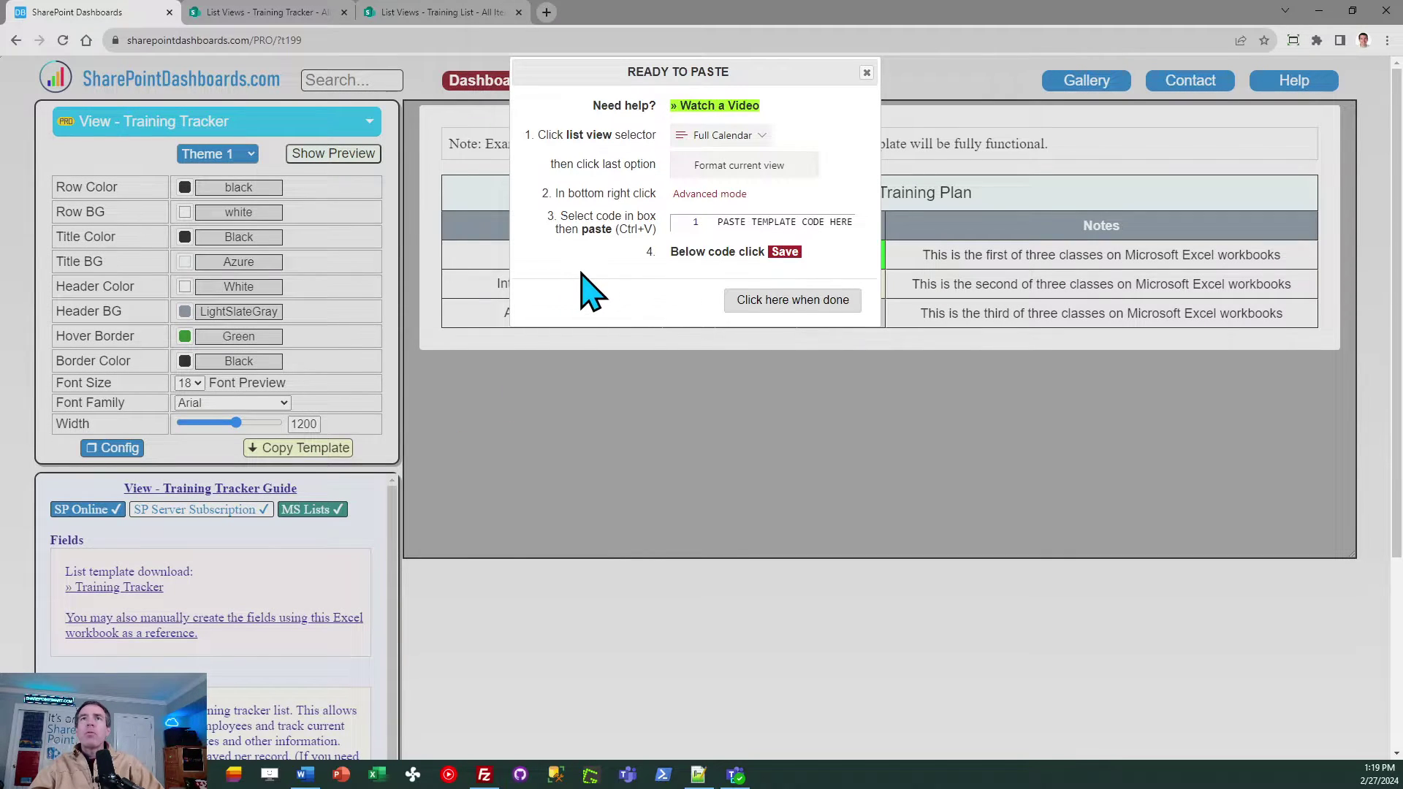
# Step: Switch the Training Tracker list from All Items to its Tracker view
pyautogui.click(267, 14)
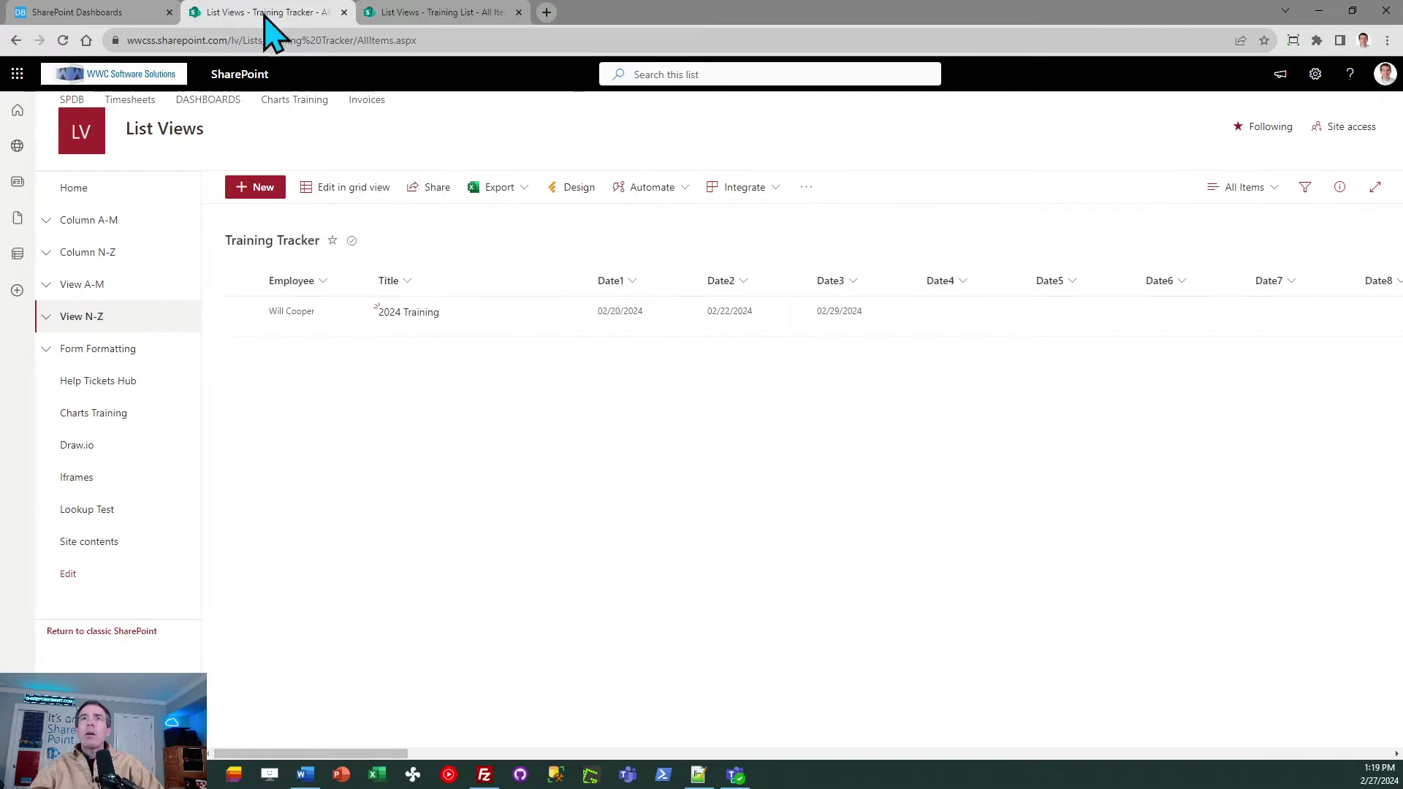
pyautogui.click(1231, 188)
pyautogui.click(1235, 350)
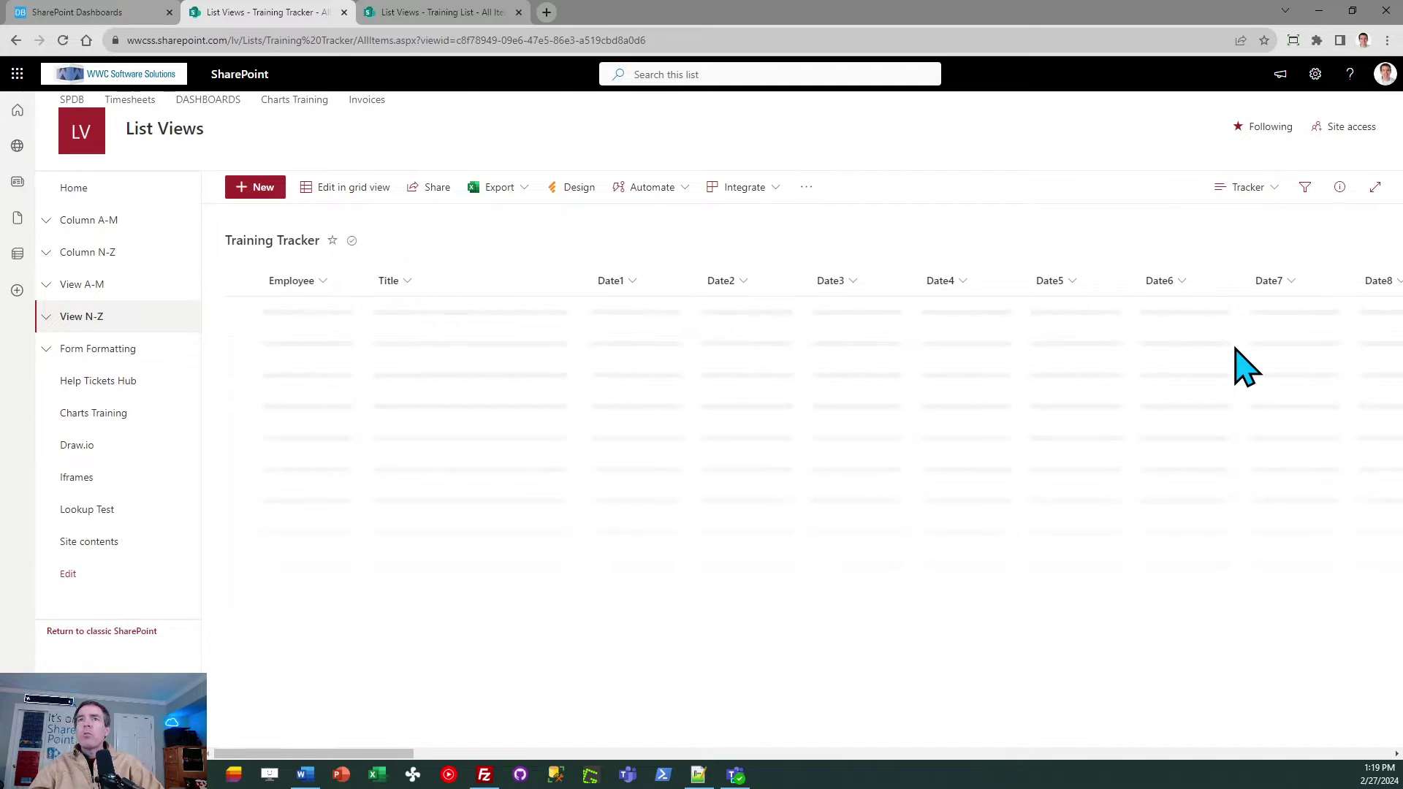
pyautogui.click(1244, 189)
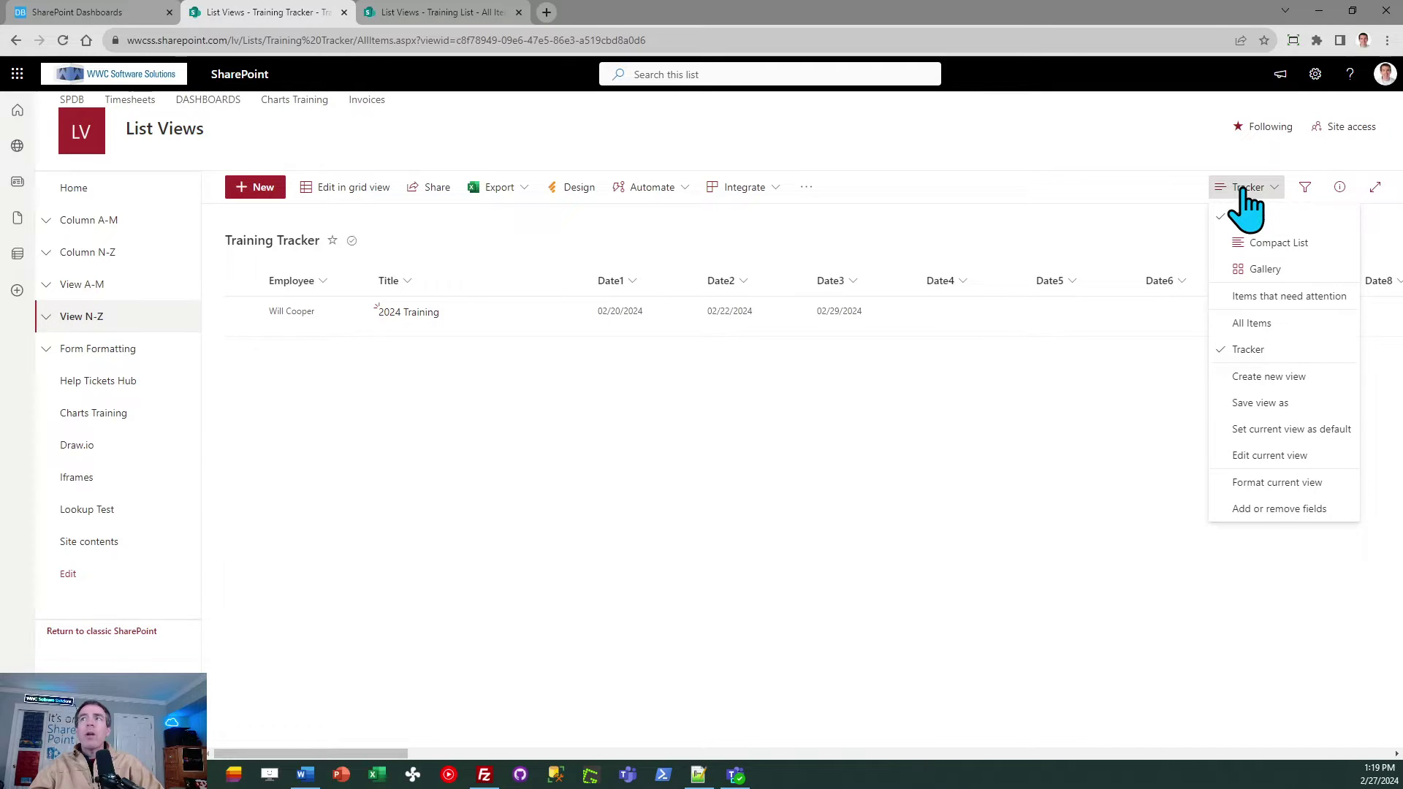
# Step: Replace the Tracker view's formatting code with the pasted template JSON and save it
pyautogui.click(1272, 482)
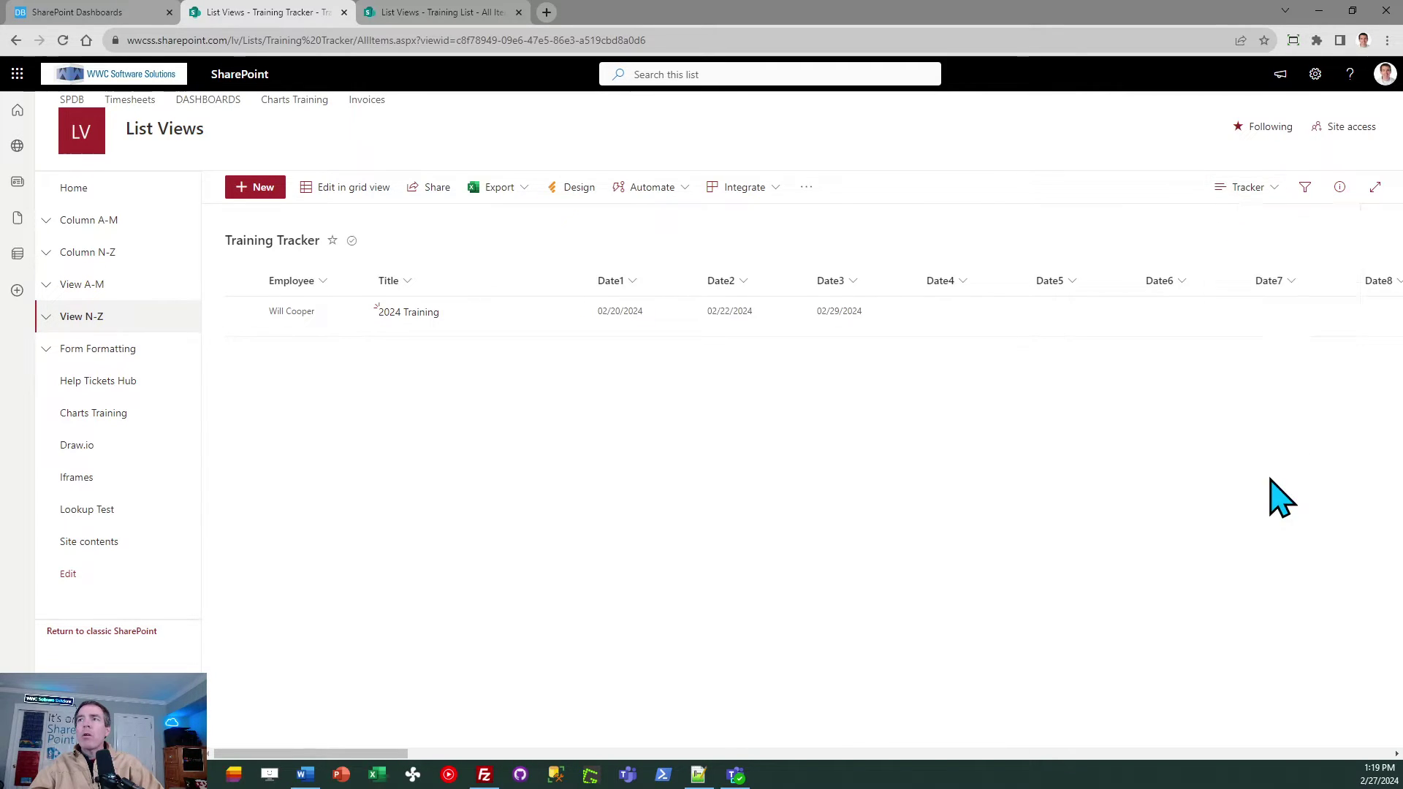
pyautogui.click(1057, 704)
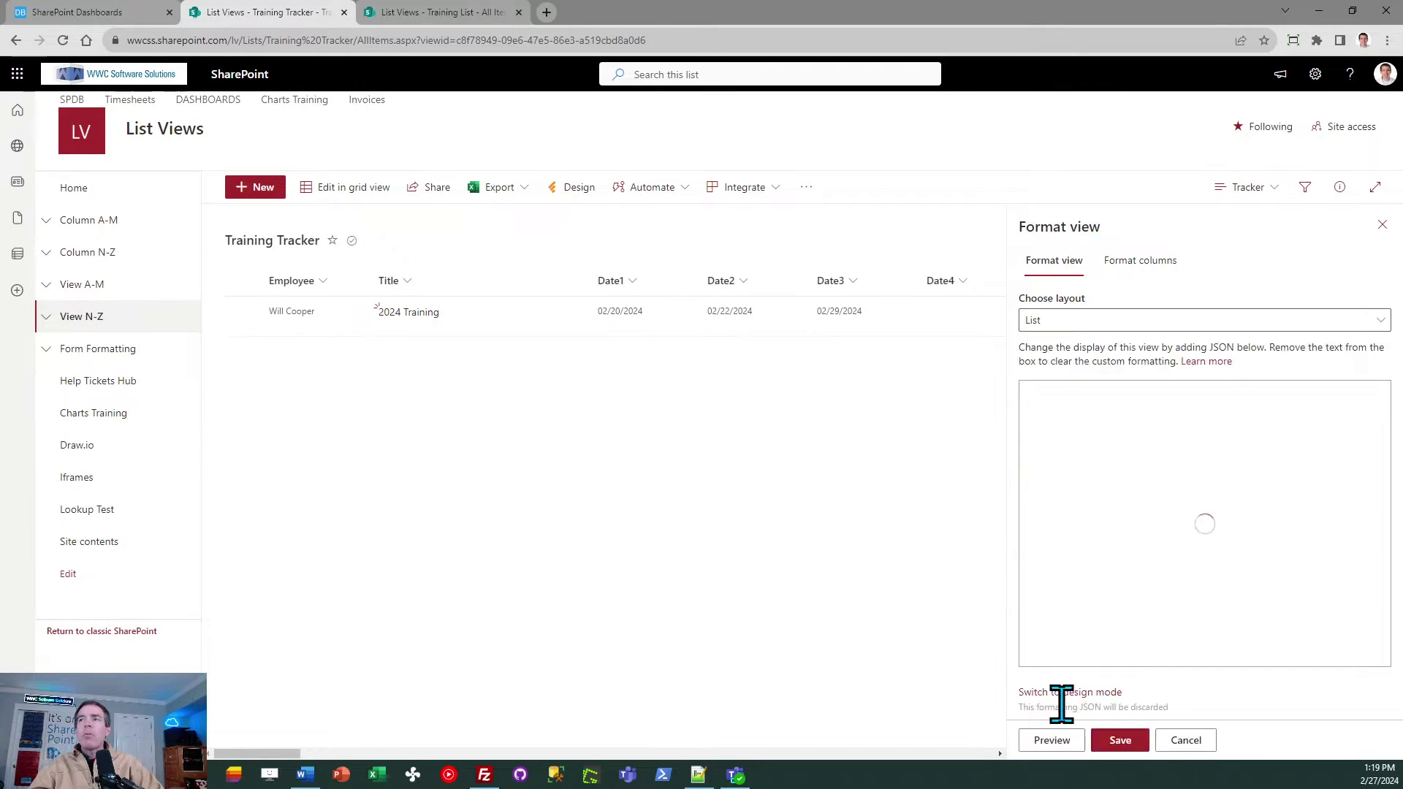
pyautogui.hotkey('ctrl', 'a')
pyautogui.hotkey('ctrl', 'v')
pyautogui.click(1121, 740)
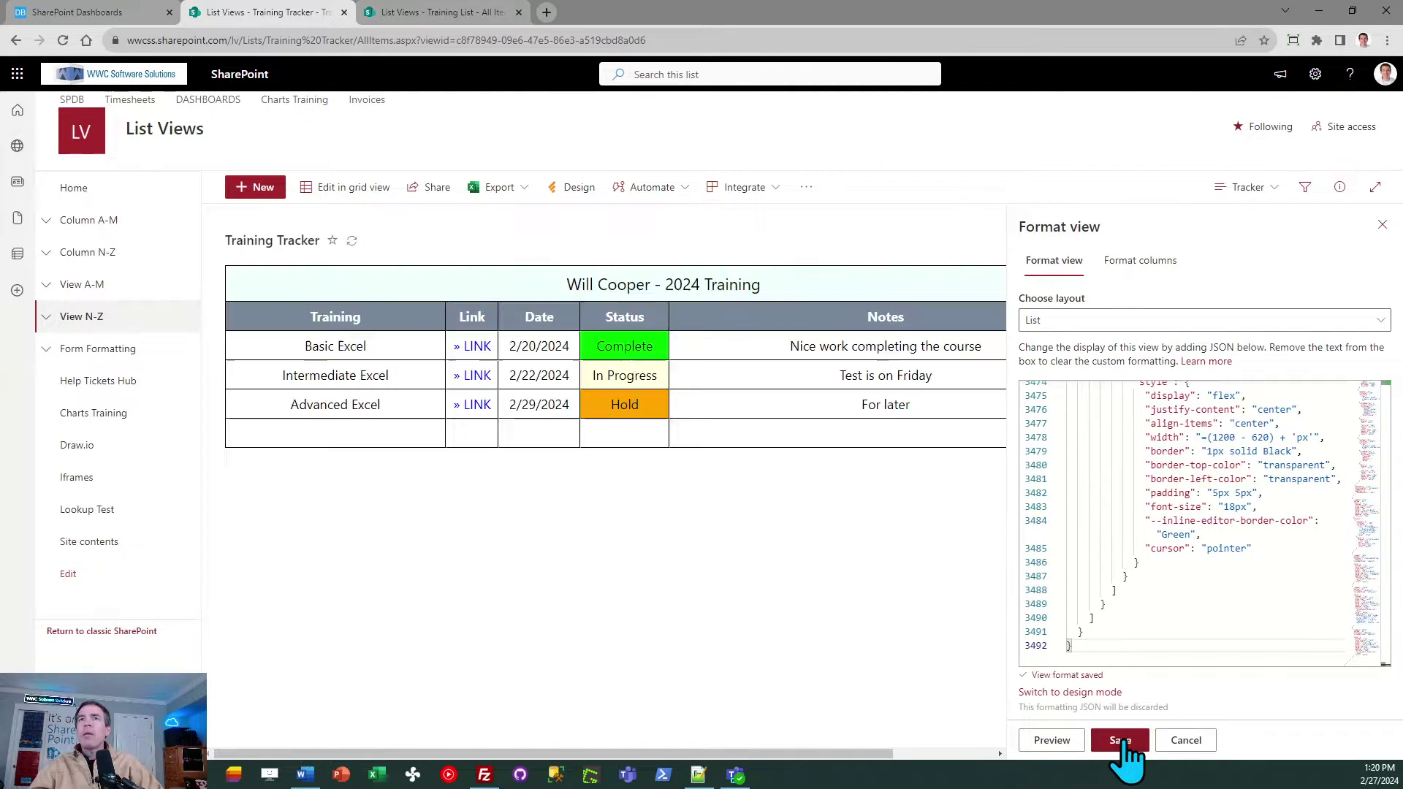
pyautogui.click(1381, 225)
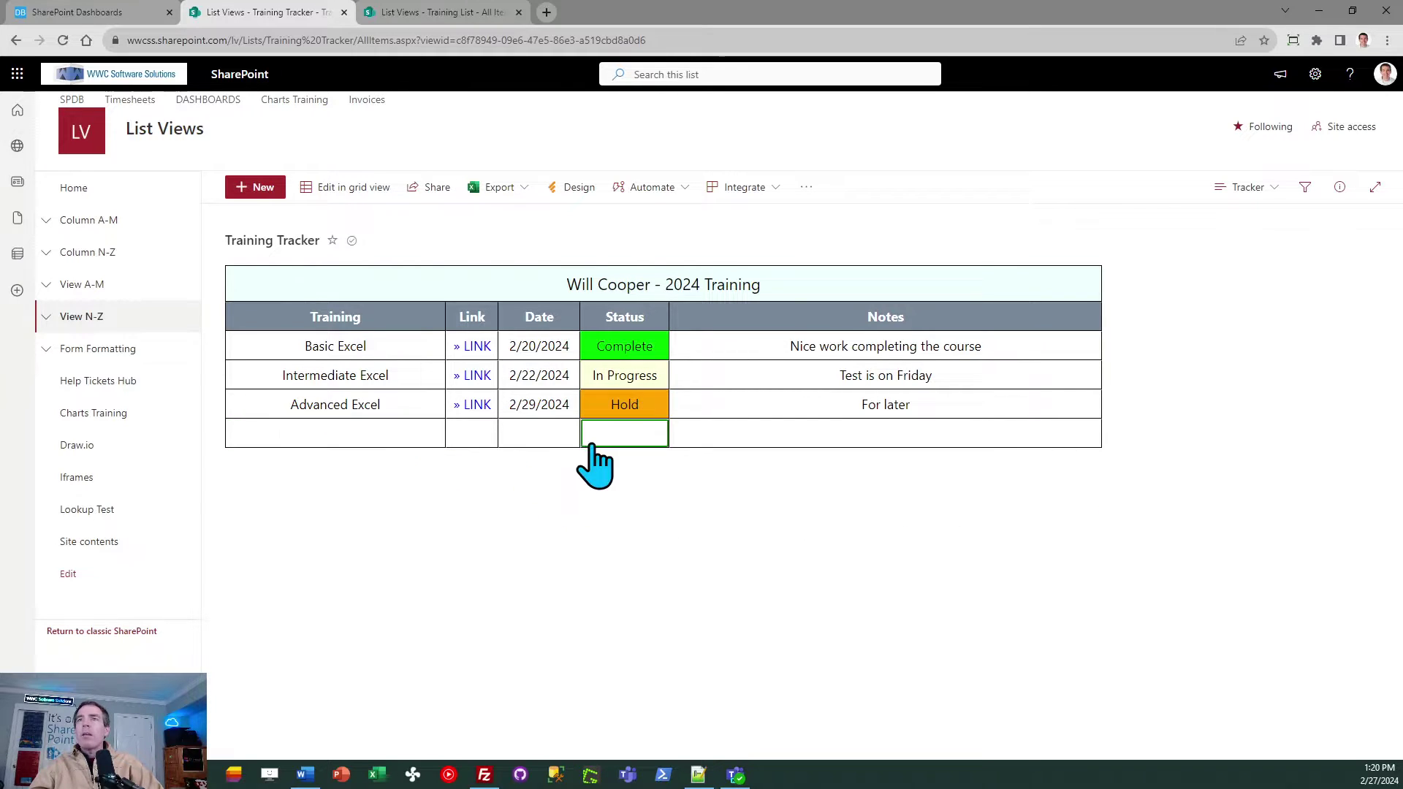
pyautogui.click(369, 435)
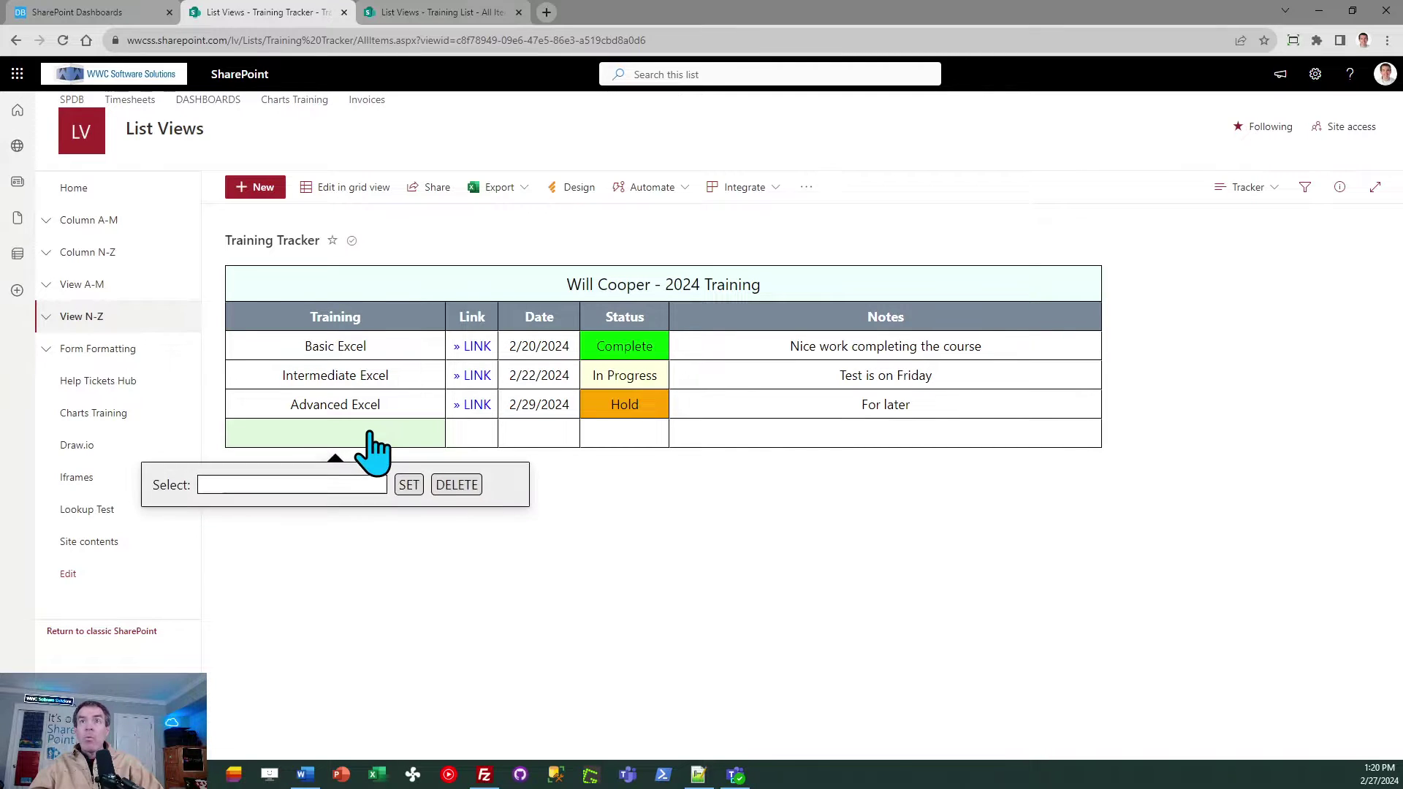
# Step: Pick Advanced PowerPoint in the empty row's training picker and set it as a new row
pyautogui.click(296, 485)
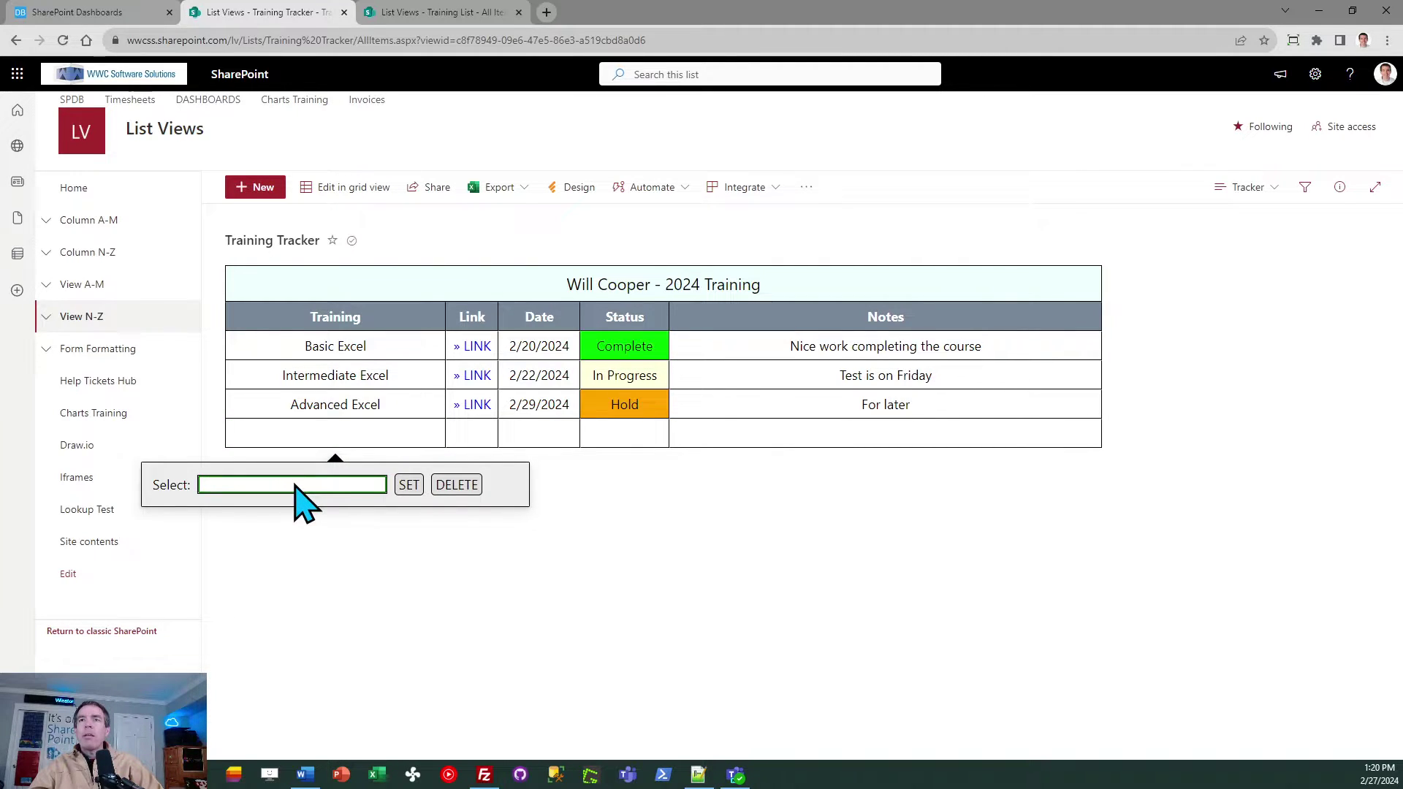
pyautogui.click(296, 484)
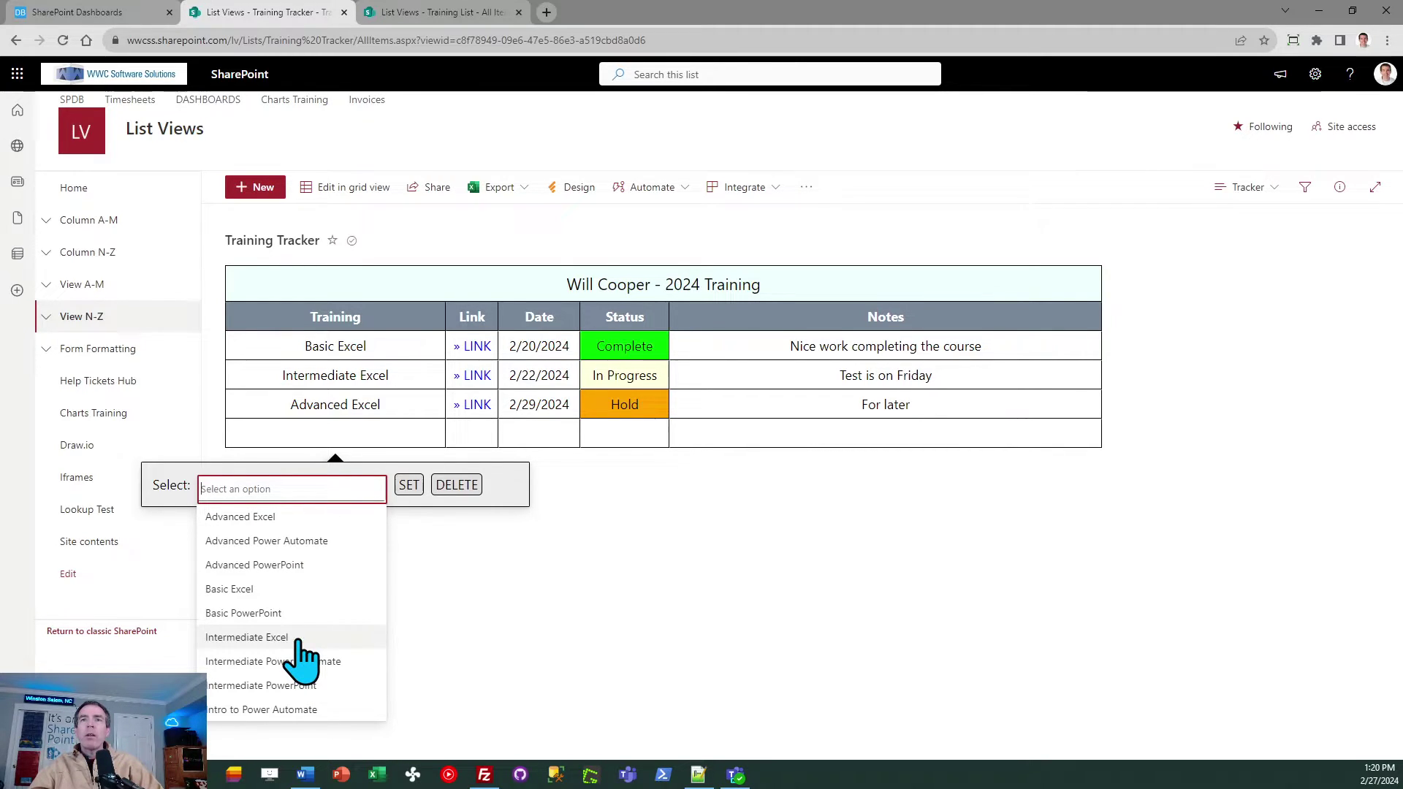
pyautogui.click(301, 565)
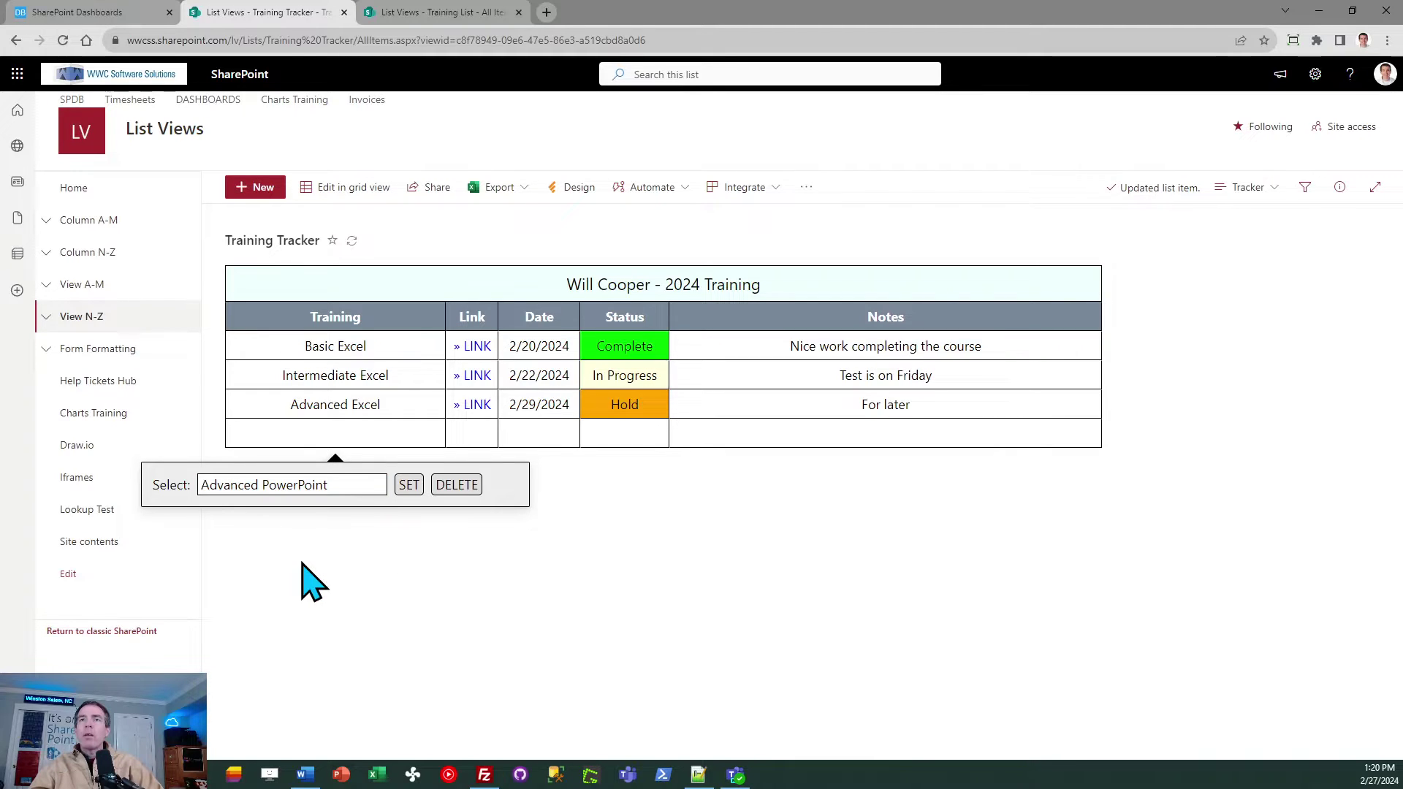
pyautogui.click(403, 485)
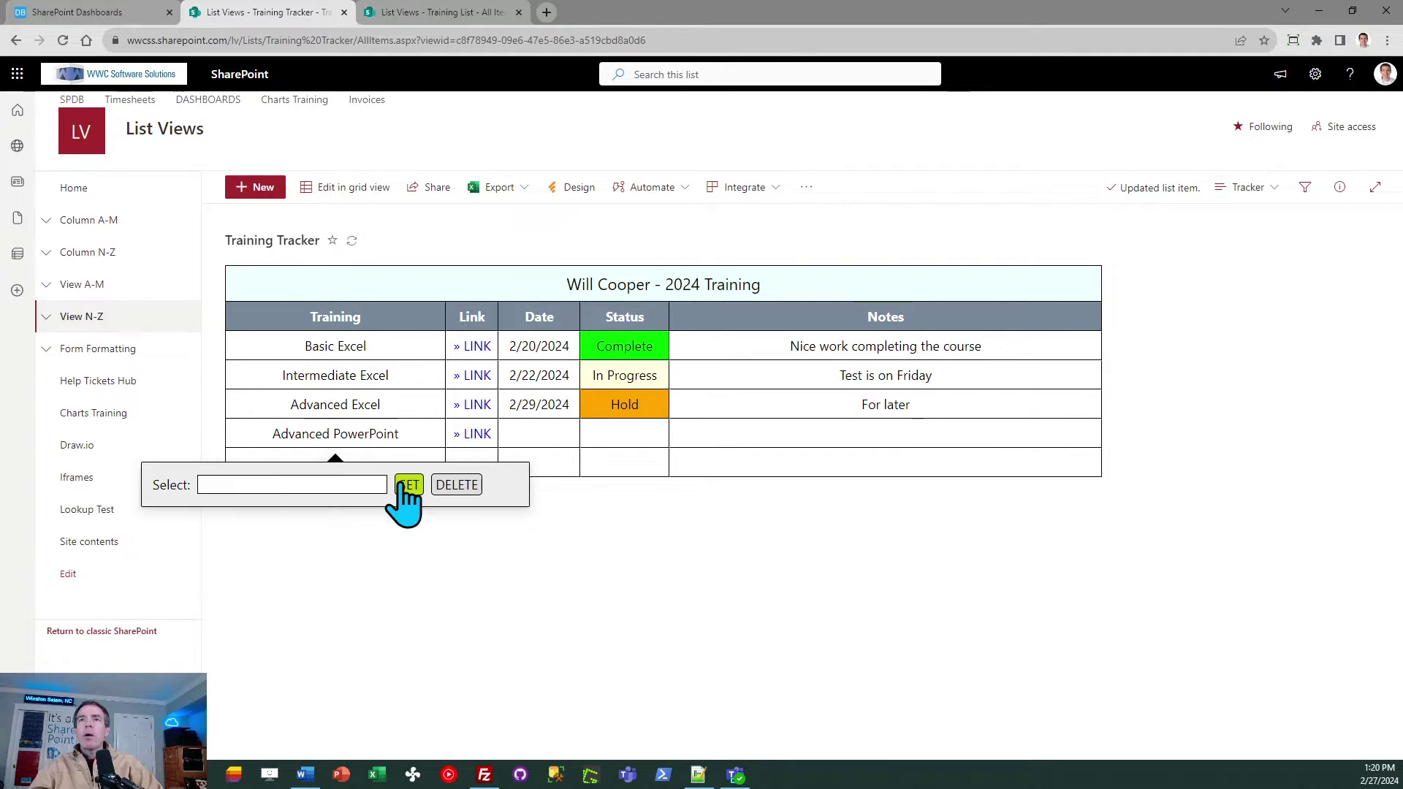
pyautogui.click(472, 435)
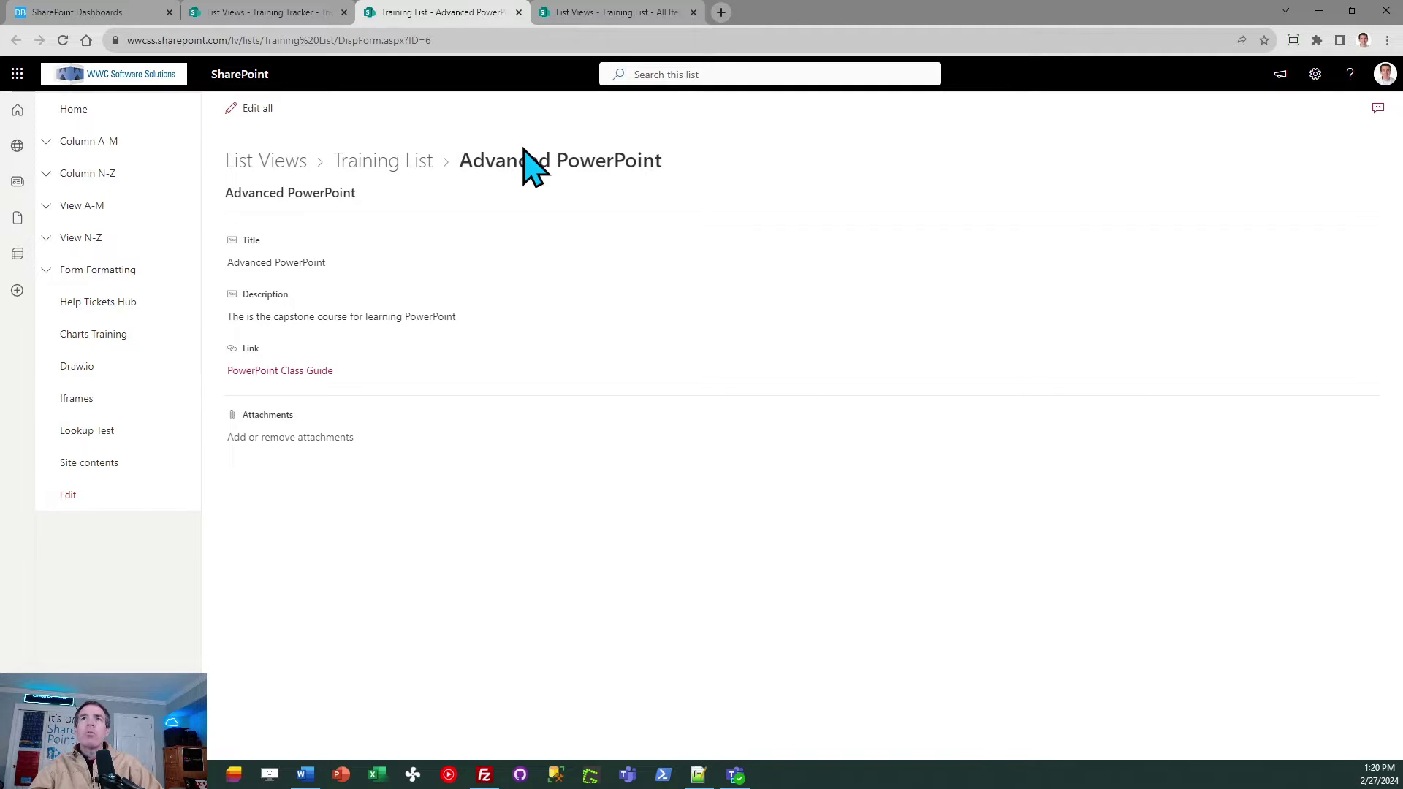
pyautogui.click(518, 12)
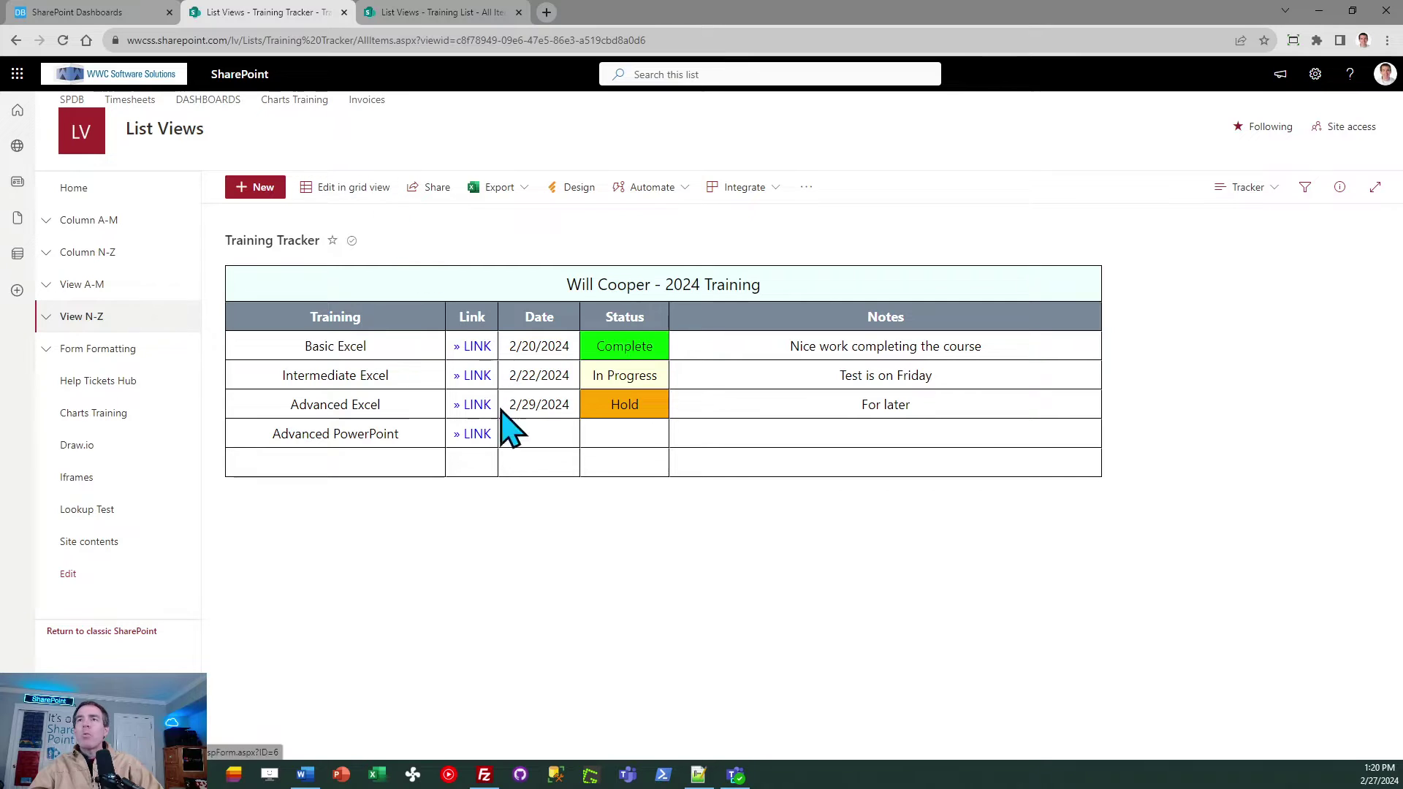
# Step: Date Advanced PowerPoint 2/29/2024, mark it Not Started, and note 'Please get this completed by next friday!'
pyautogui.click(532, 433)
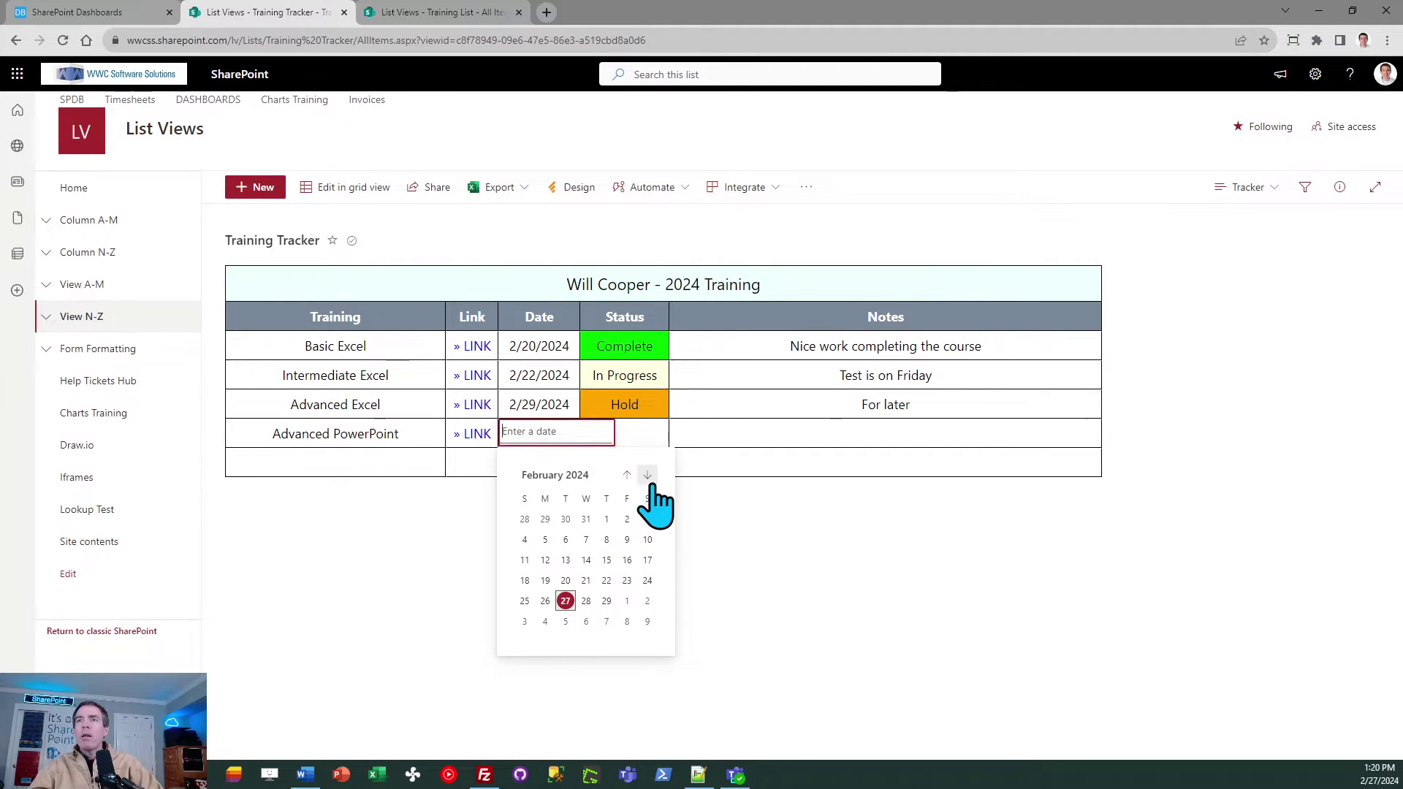
pyautogui.click(606, 600)
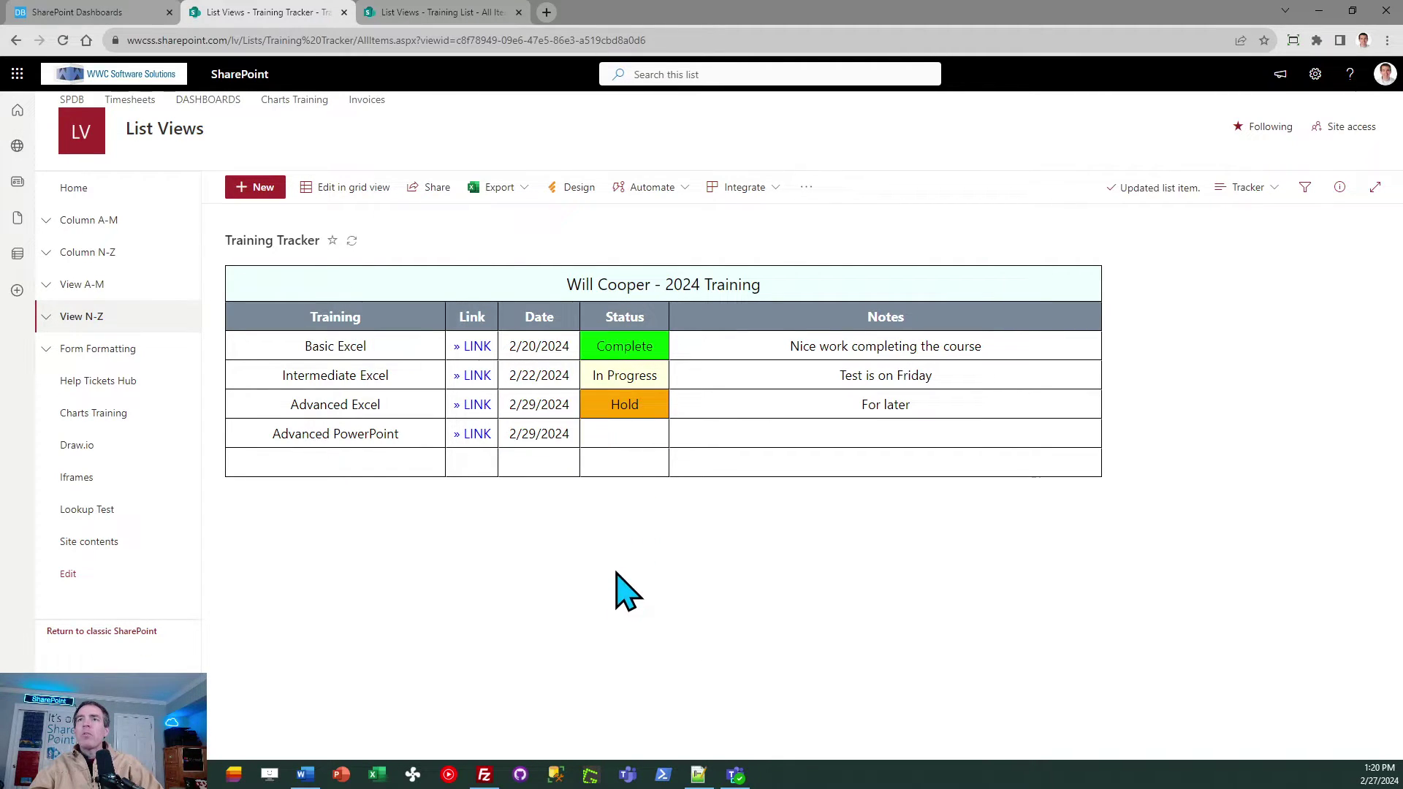
pyautogui.click(626, 433)
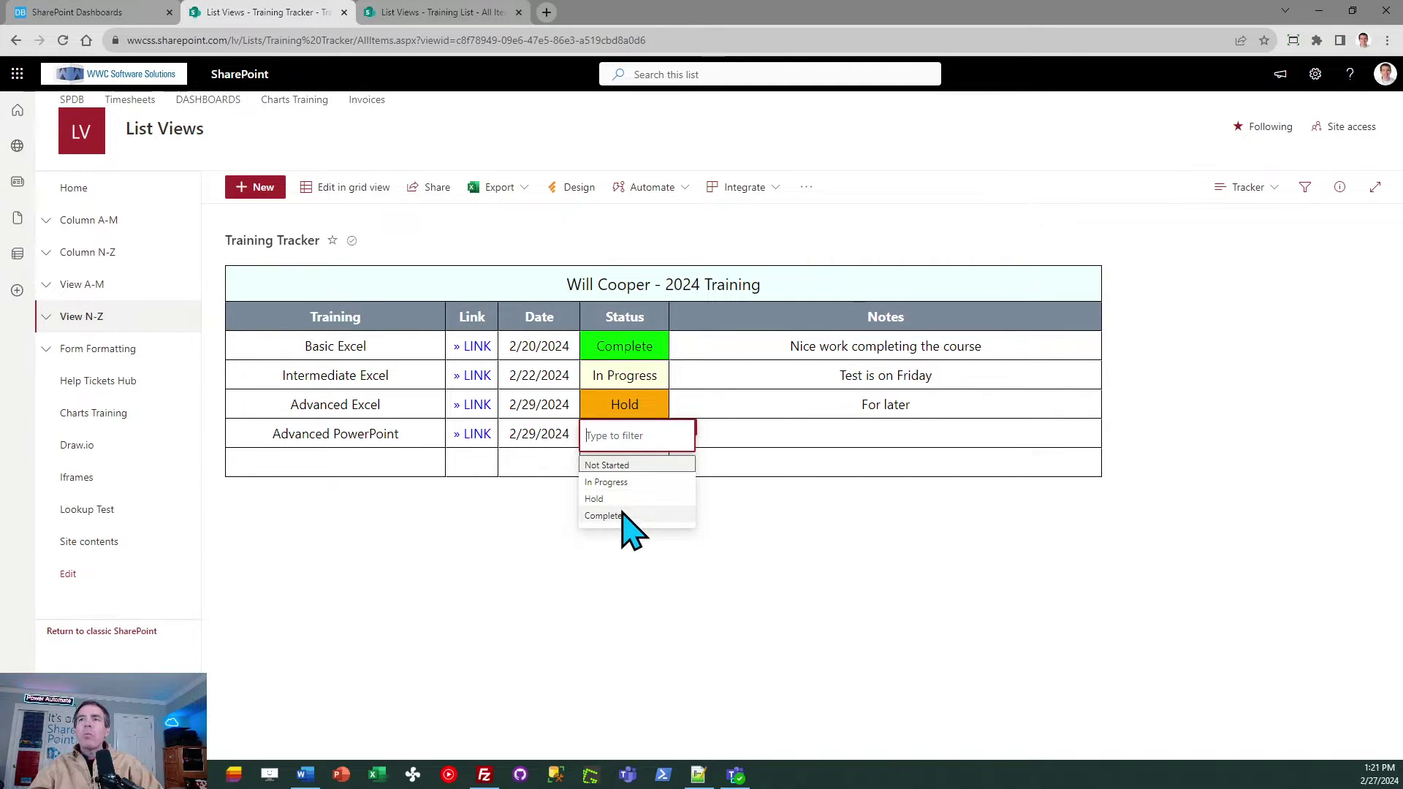
pyautogui.click(617, 467)
pyautogui.click(746, 437)
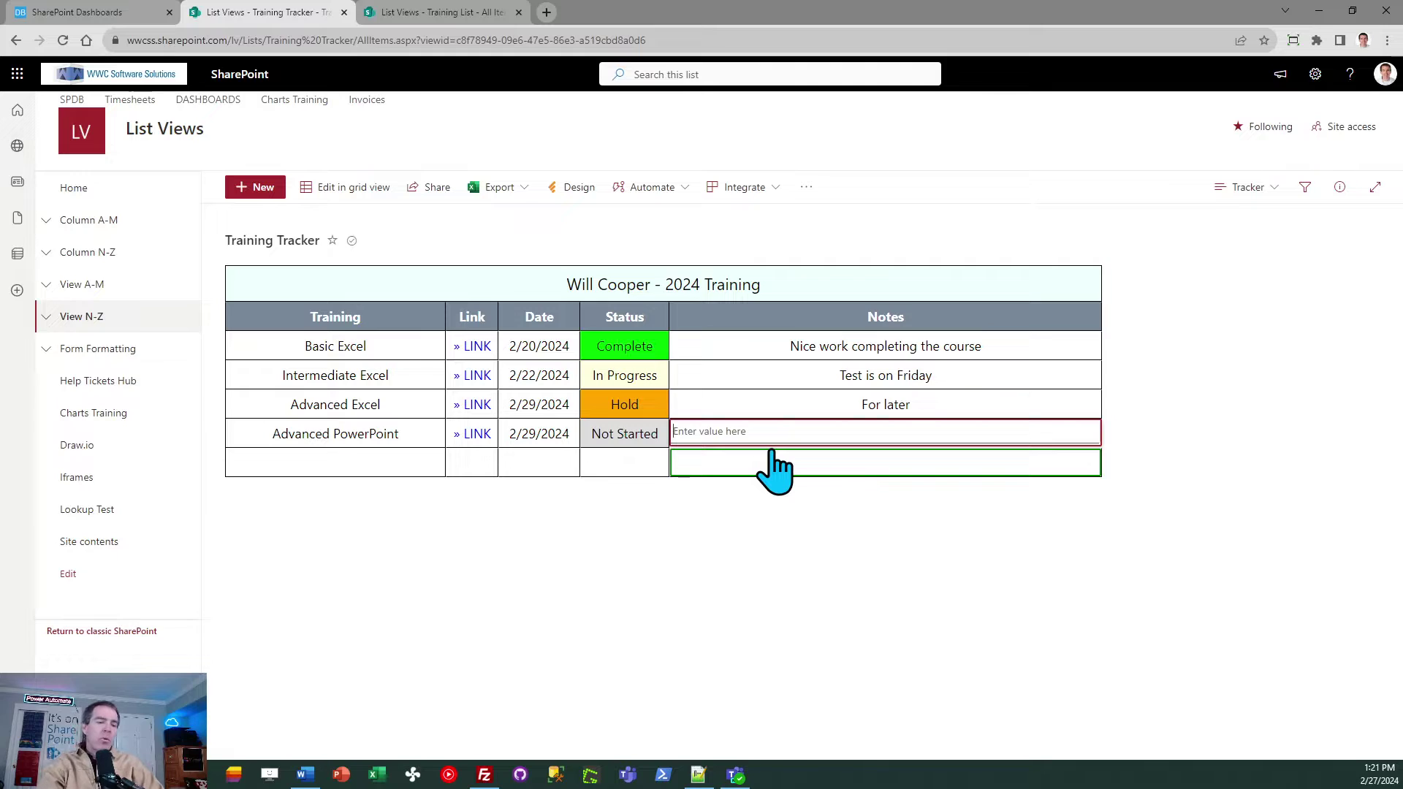
pyautogui.write('Please get this complete')
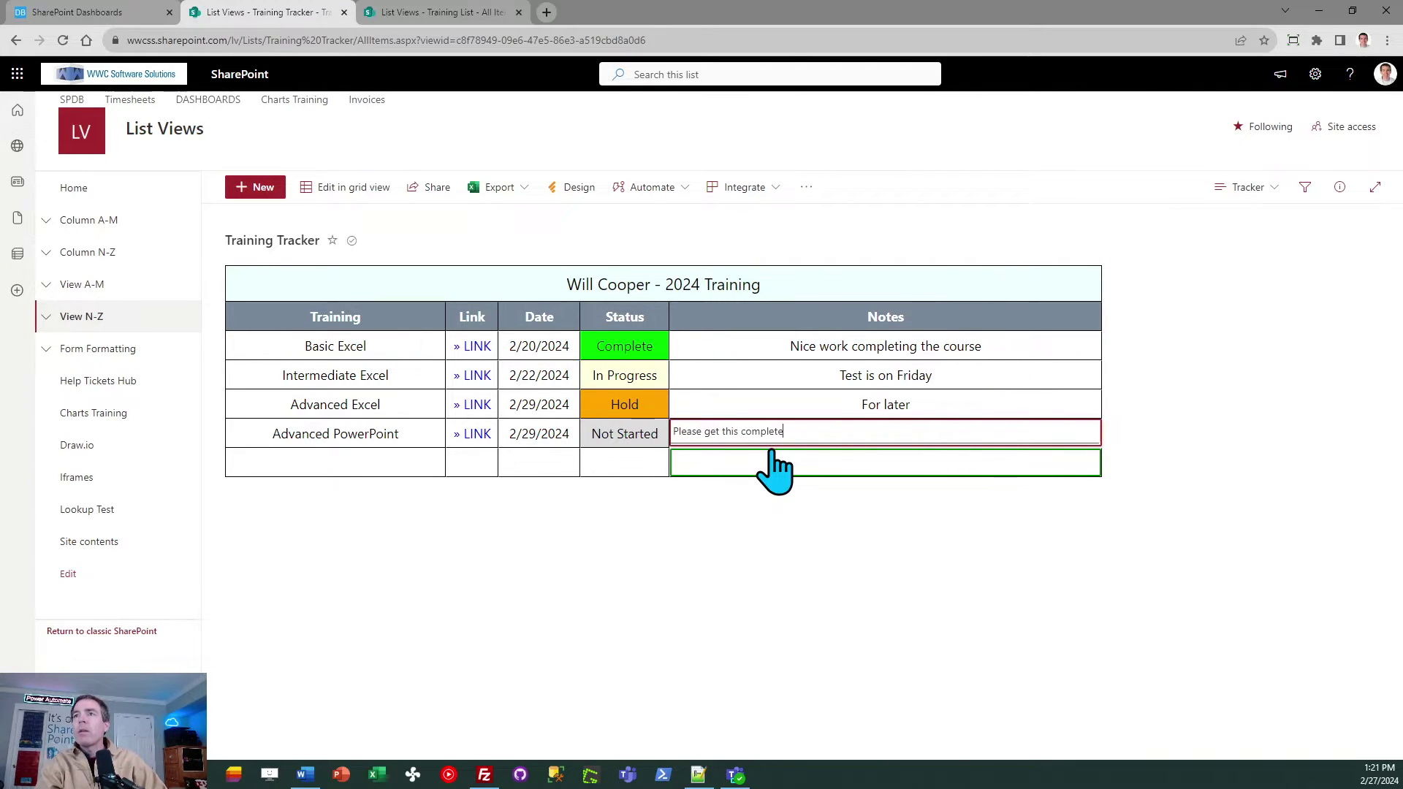
pyautogui.write('d by next friday!')
pyautogui.press('Return')
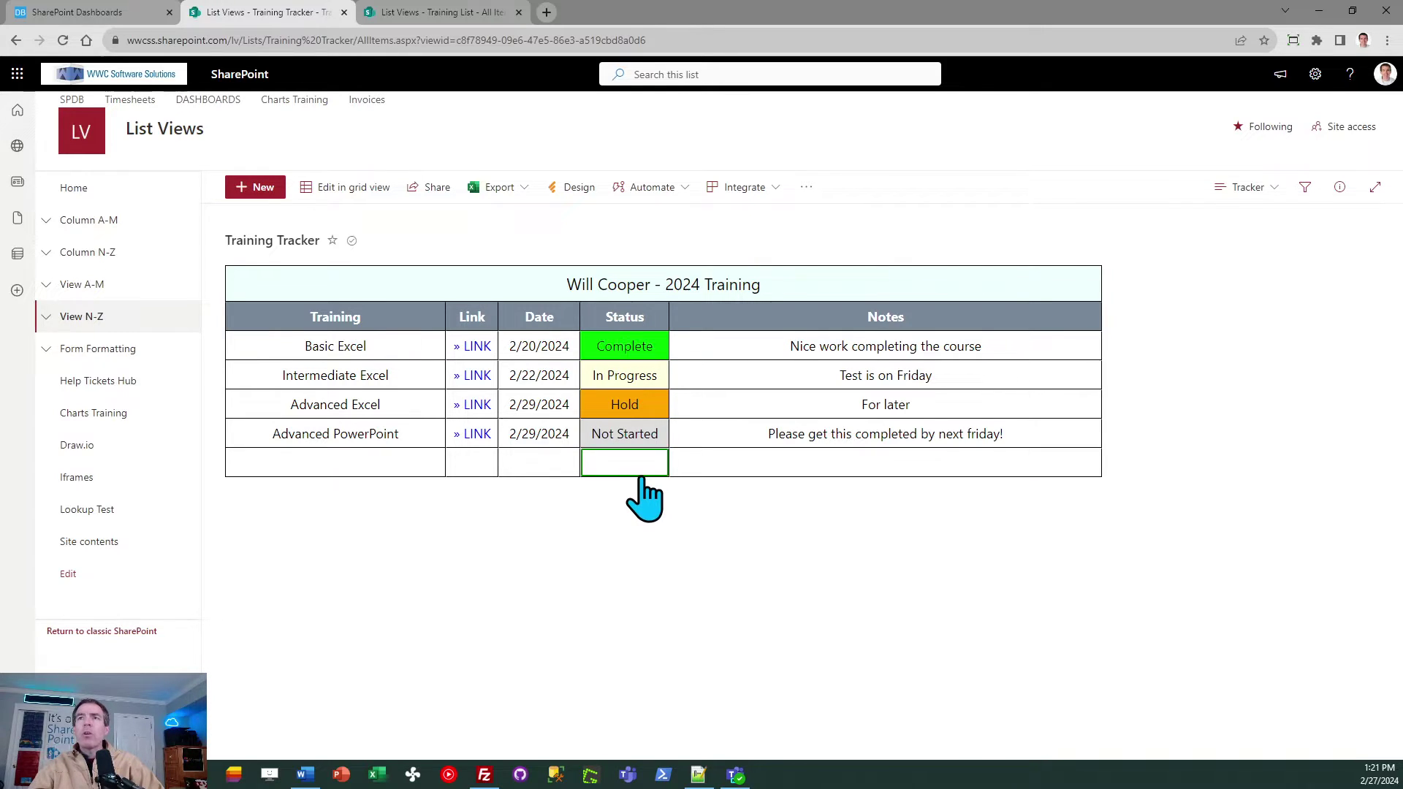
# Step: Add Intermediate PowerPoint as a new training row from the blank row's chooser
pyautogui.click(380, 478)
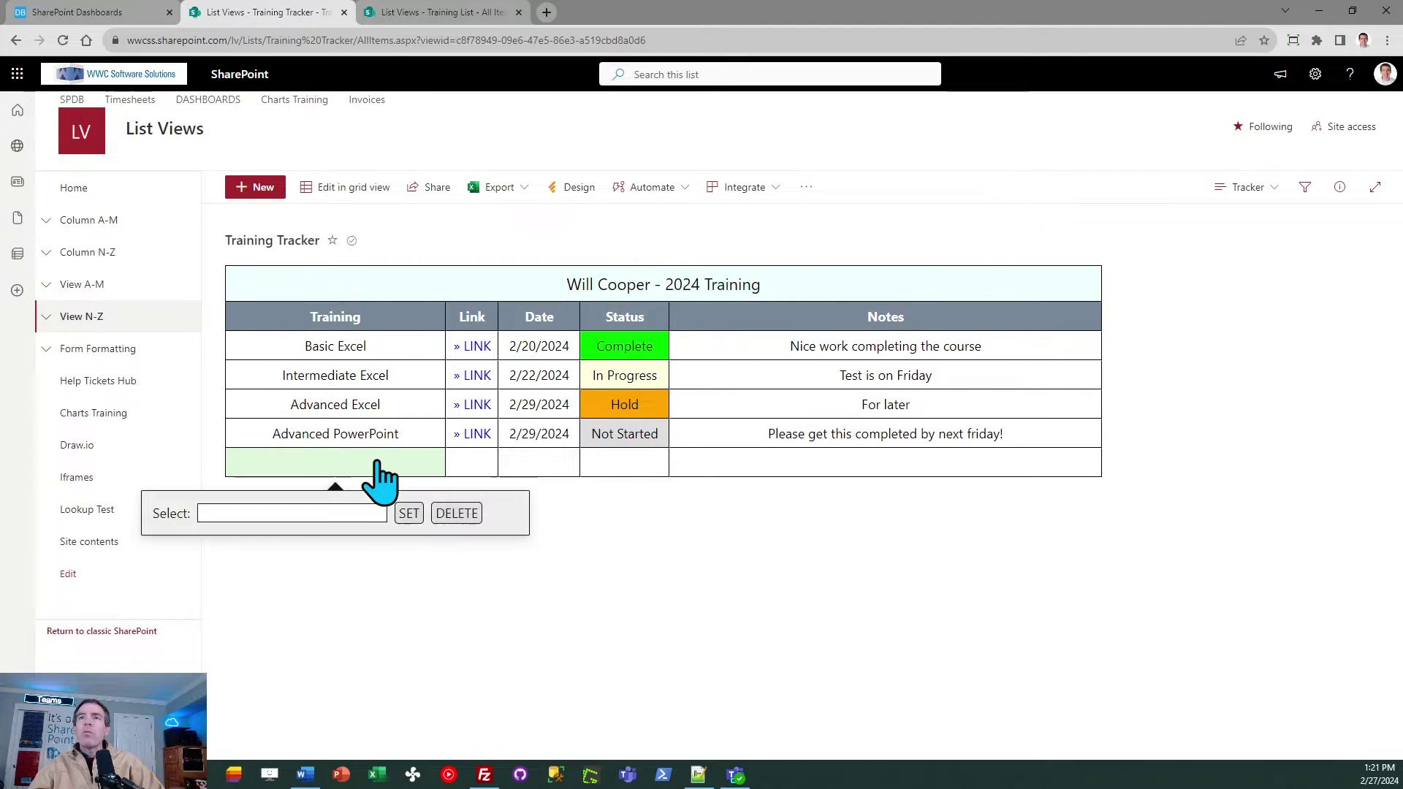
pyautogui.click(348, 515)
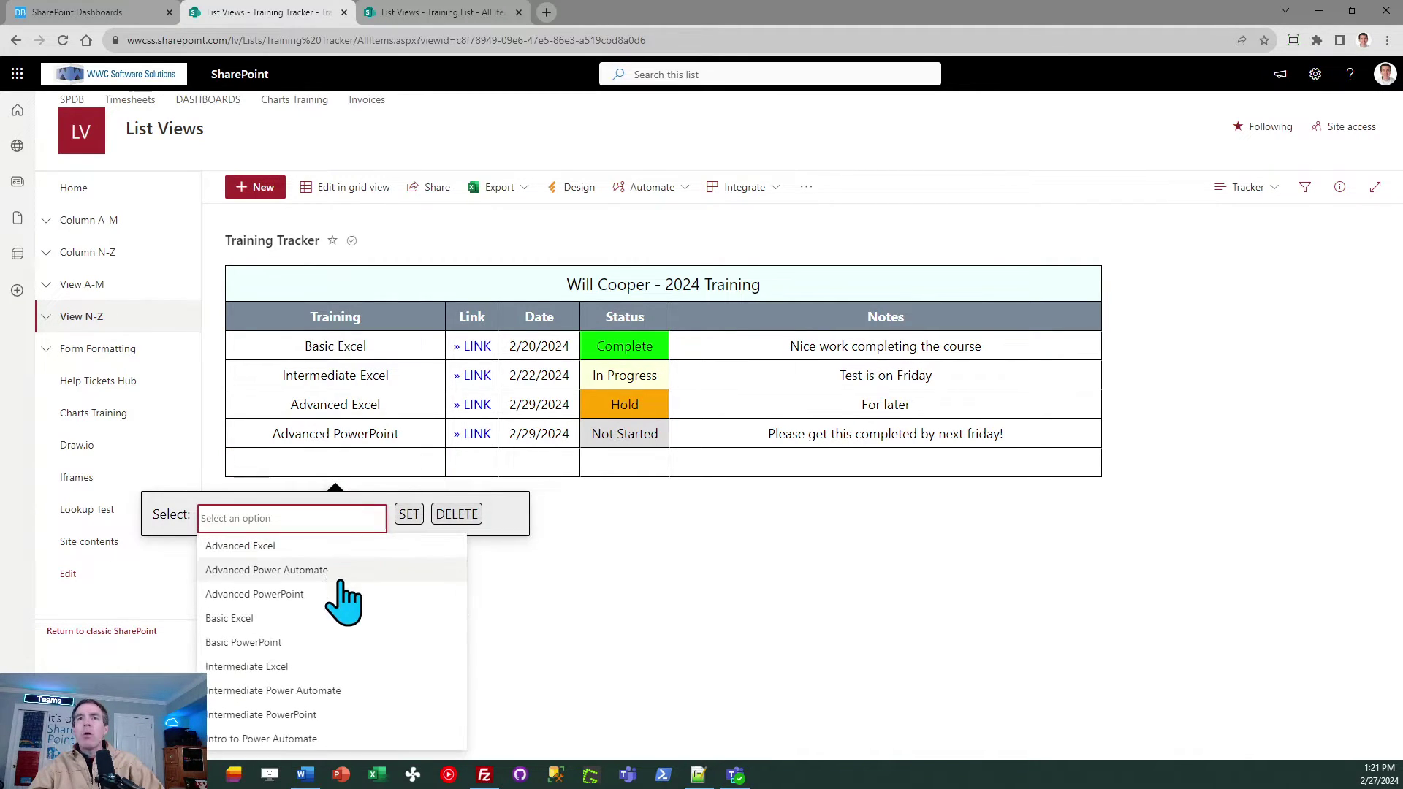
pyautogui.click(327, 720)
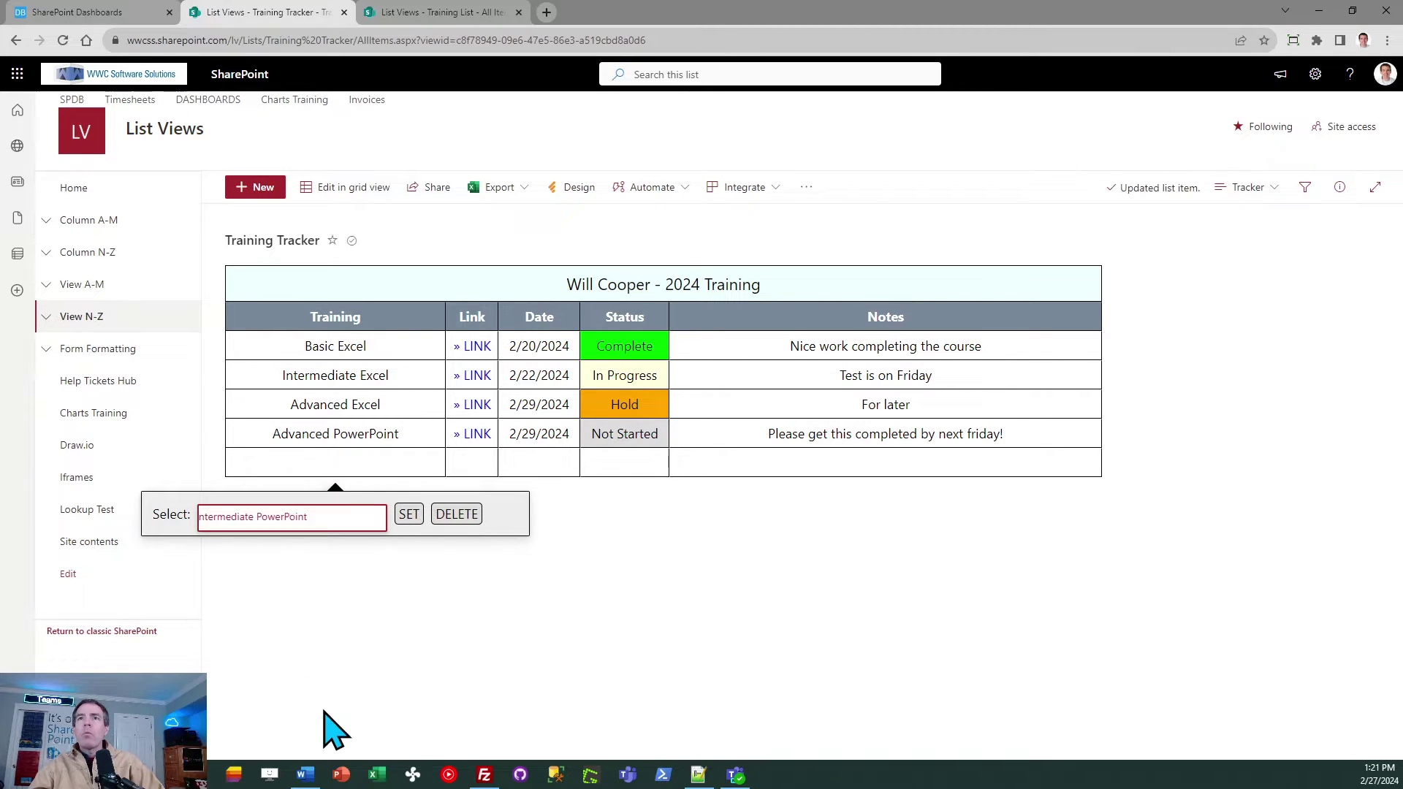
pyautogui.click(409, 513)
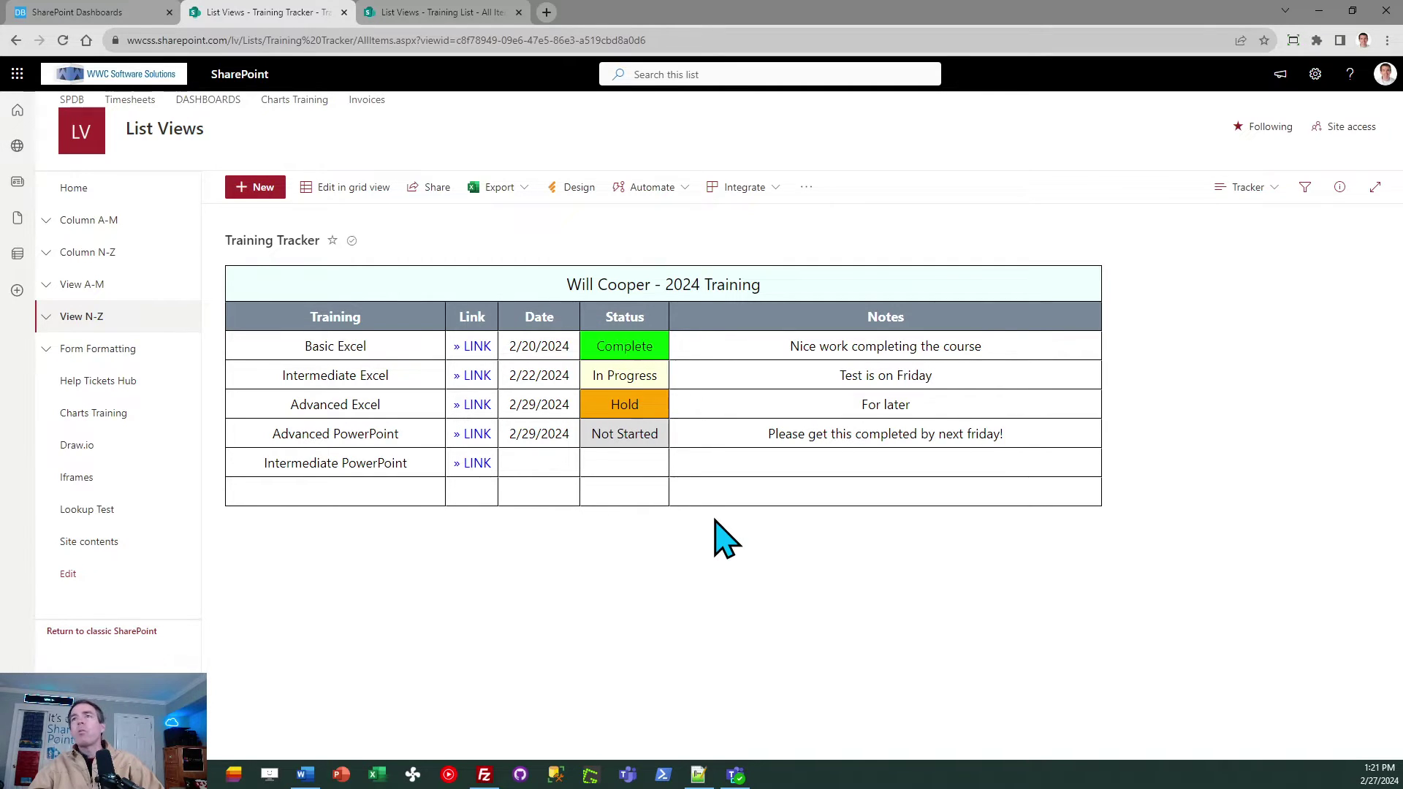
# Step: Date the Intermediate PowerPoint row 2/15/2024 and set its status to In Progress
pyautogui.click(530, 464)
pyautogui.click(607, 589)
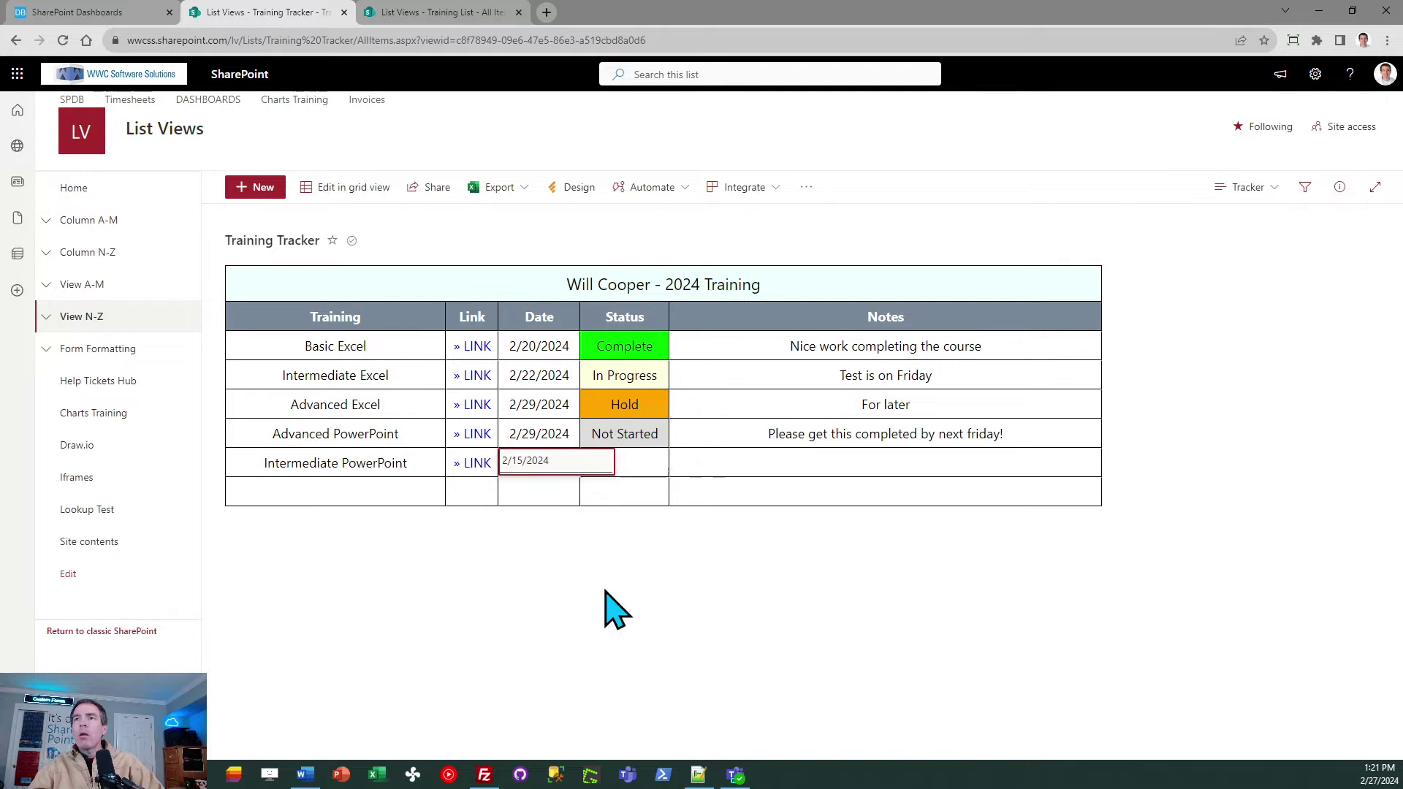
pyautogui.click(618, 470)
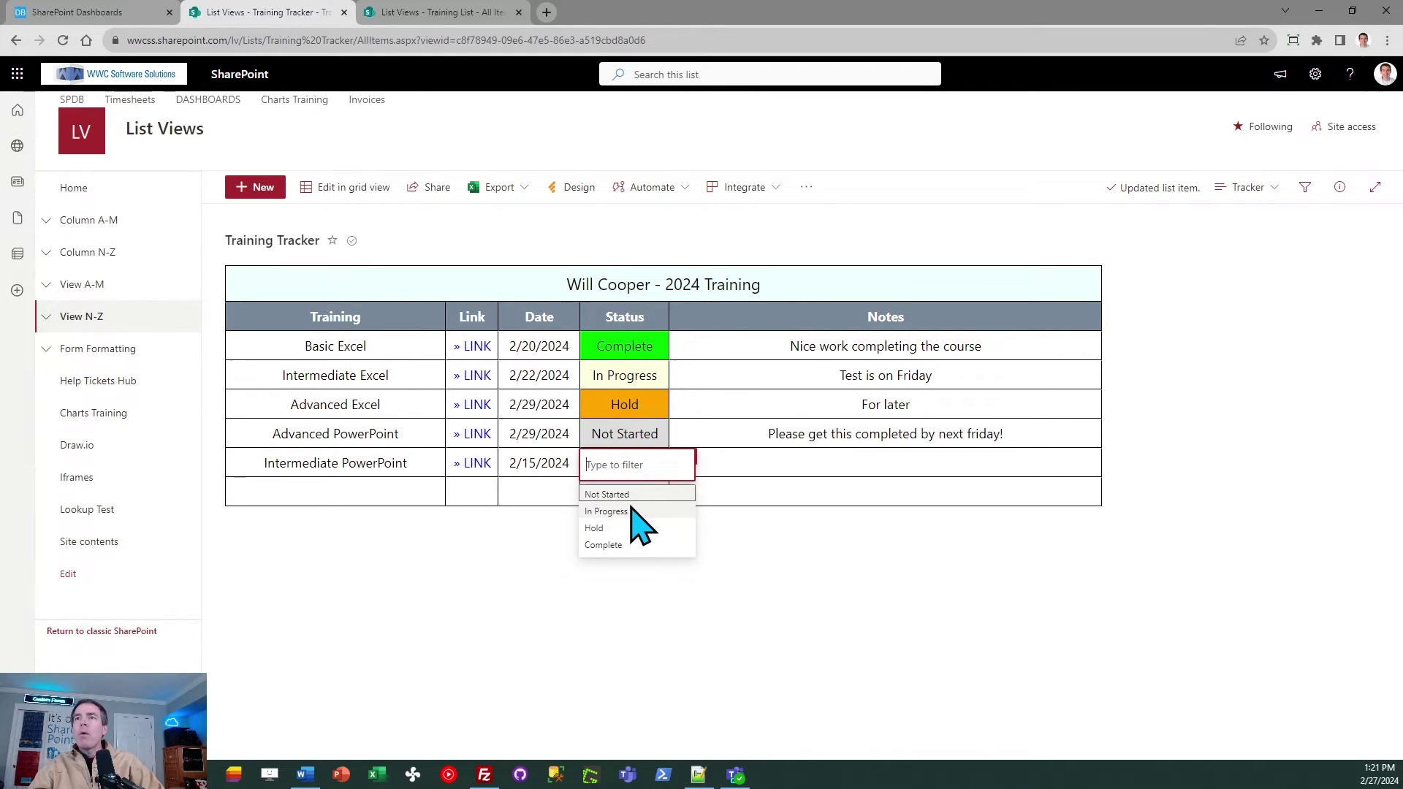
pyautogui.click(633, 509)
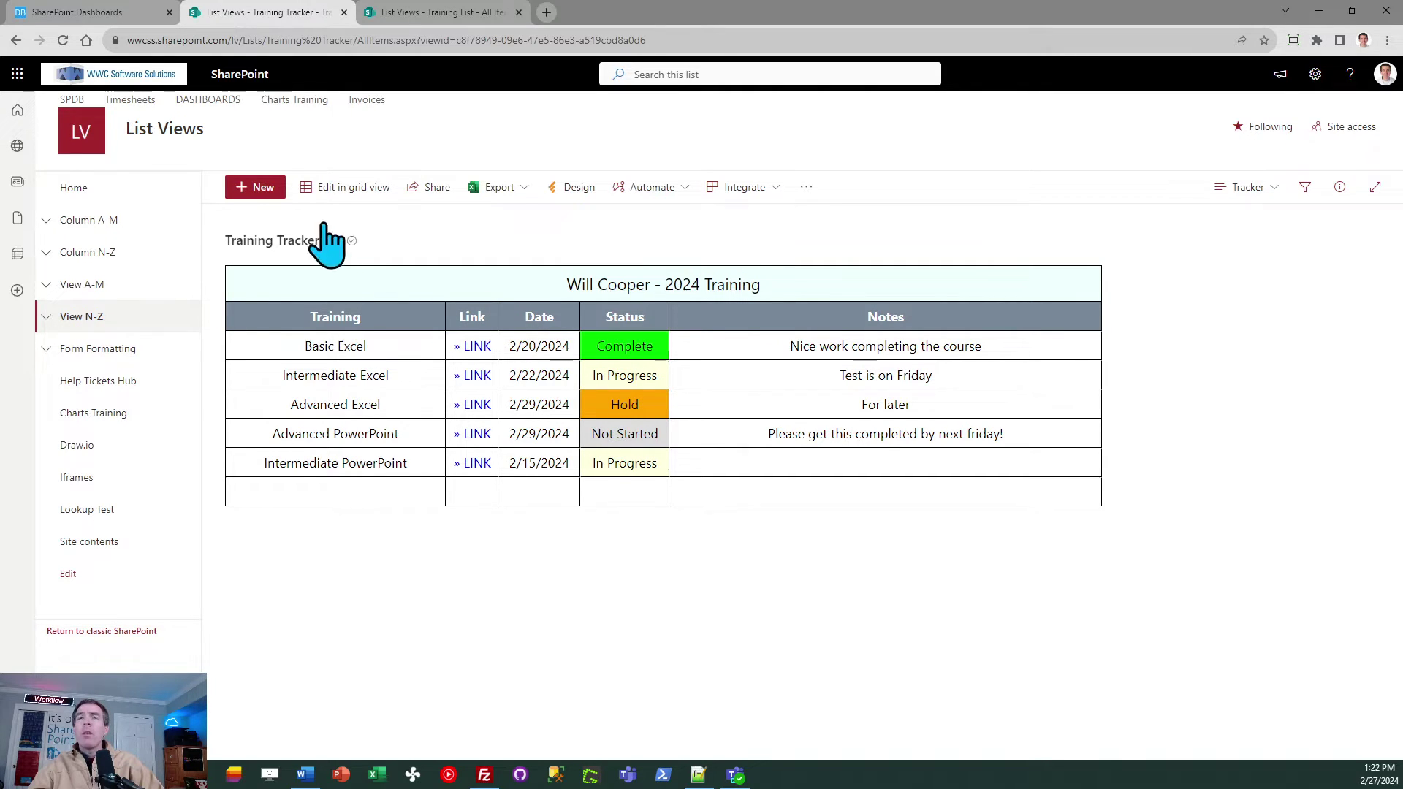
# Step: Create a new item titled '2024 Training' assigned to the second employee's account and save it
pyautogui.click(257, 183)
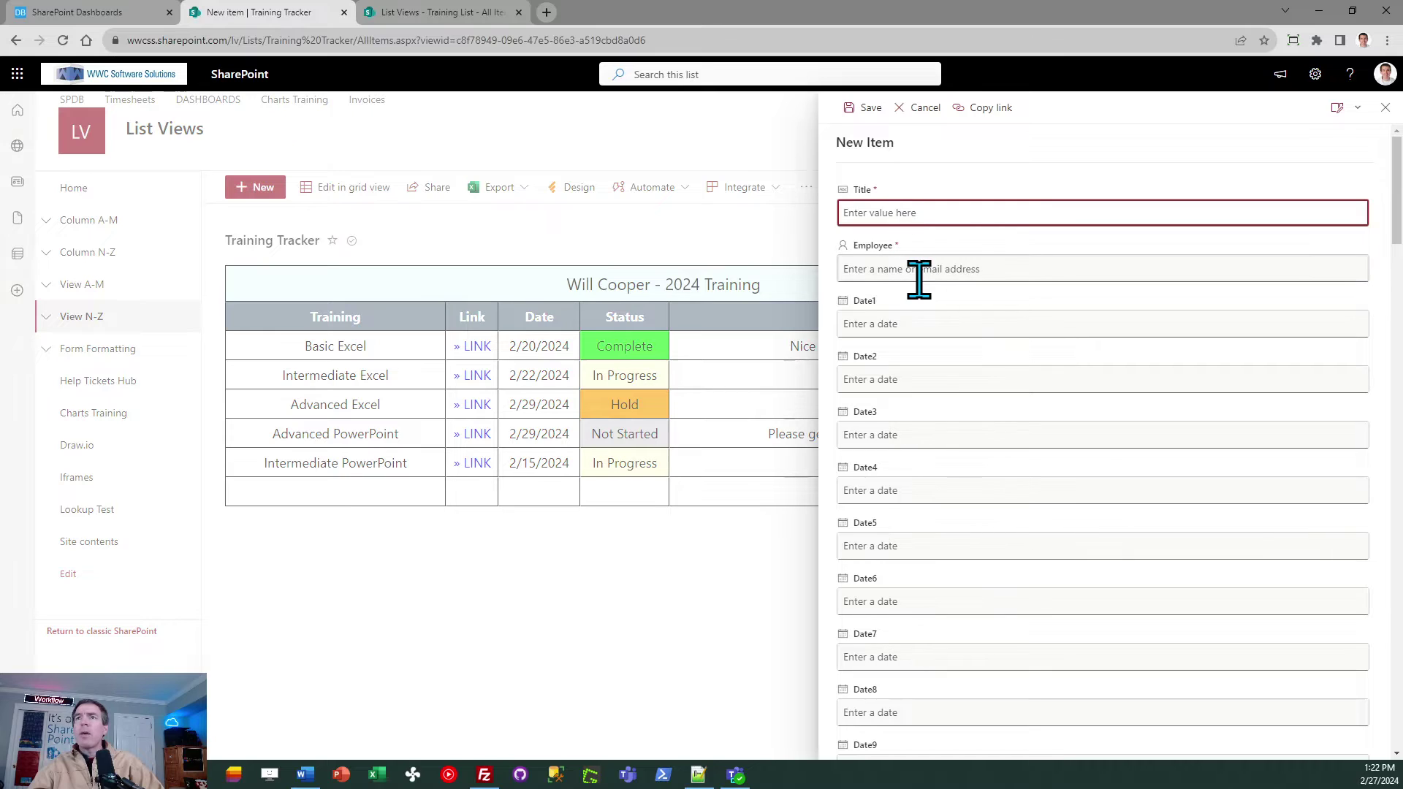
pyautogui.write('2024 ')
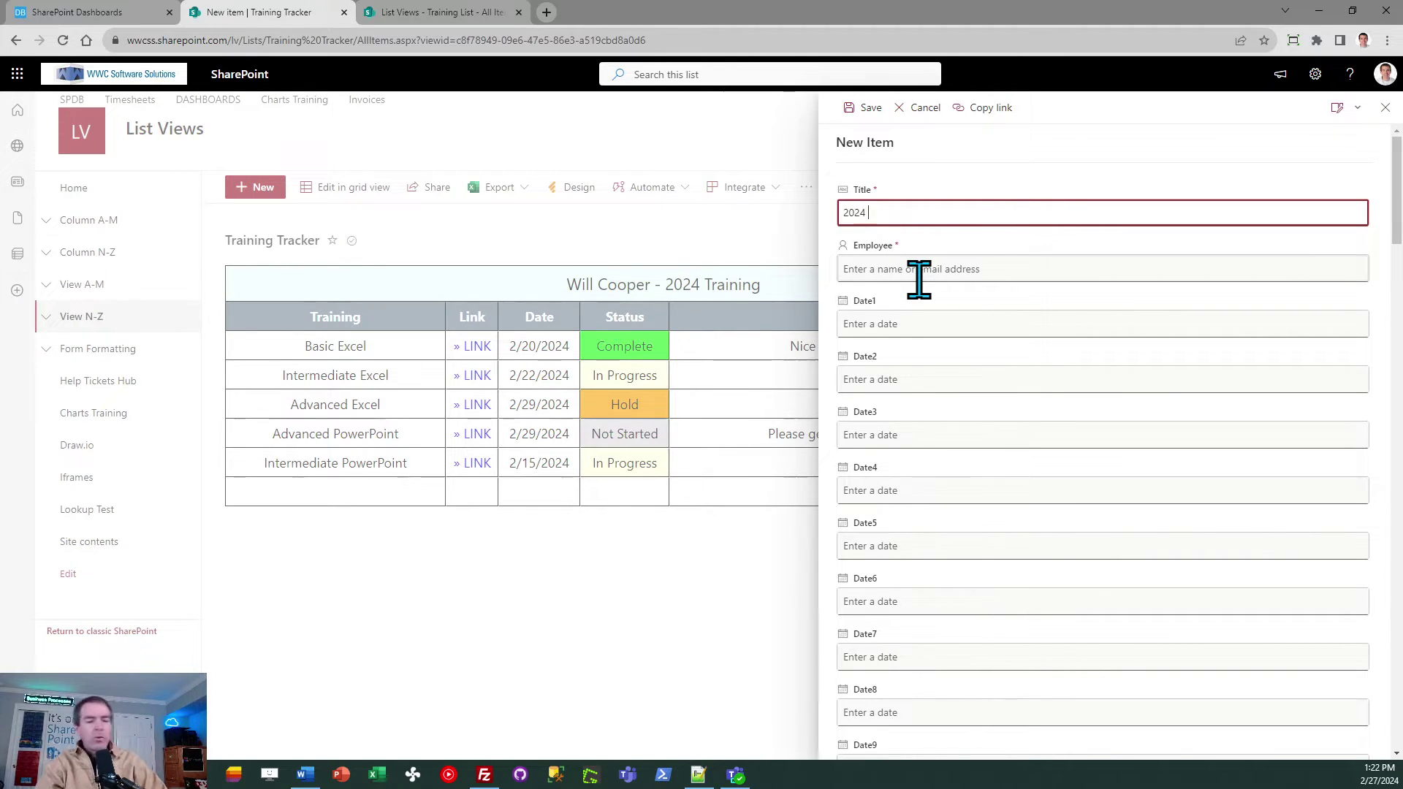
pyautogui.write('Training')
pyautogui.click(919, 280)
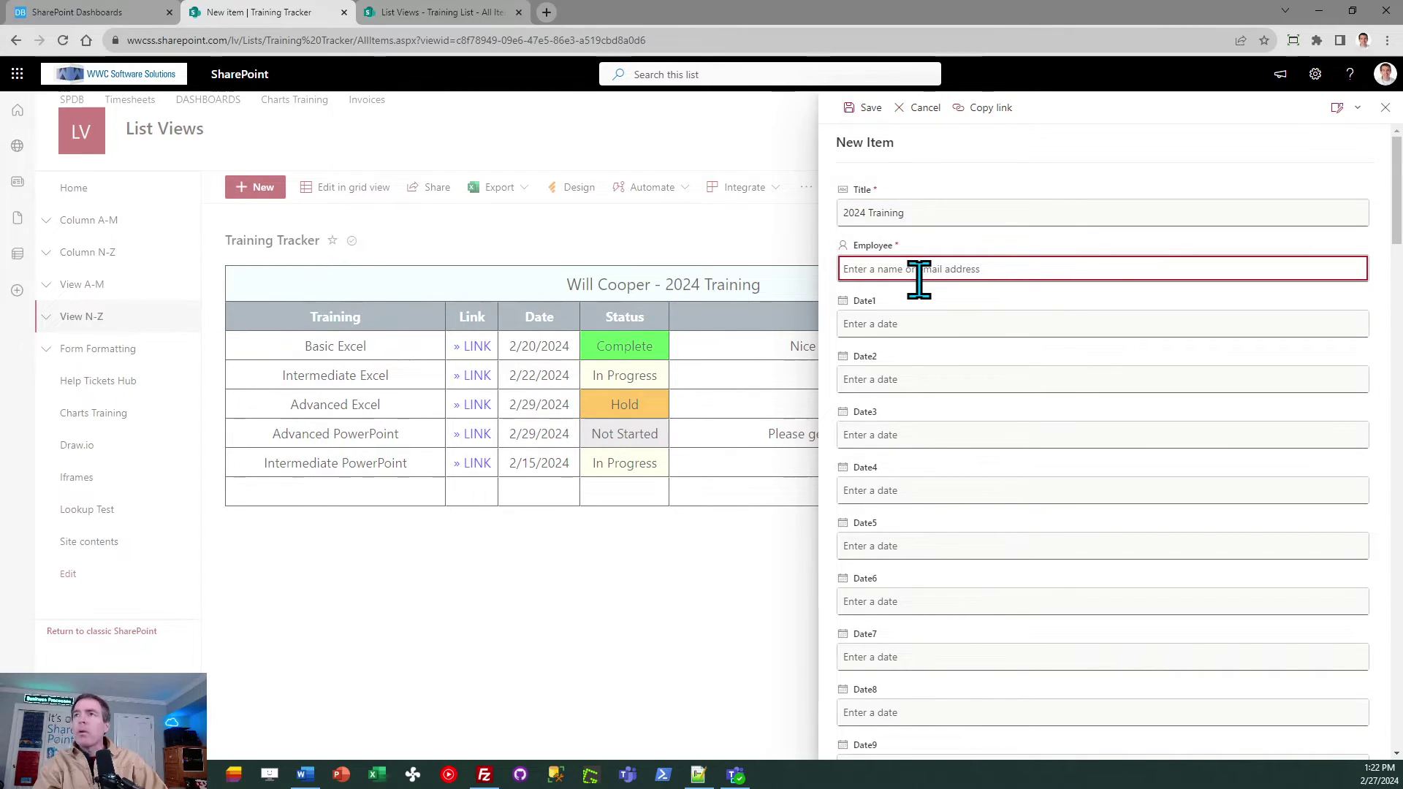
pyautogui.write('sharepoint')
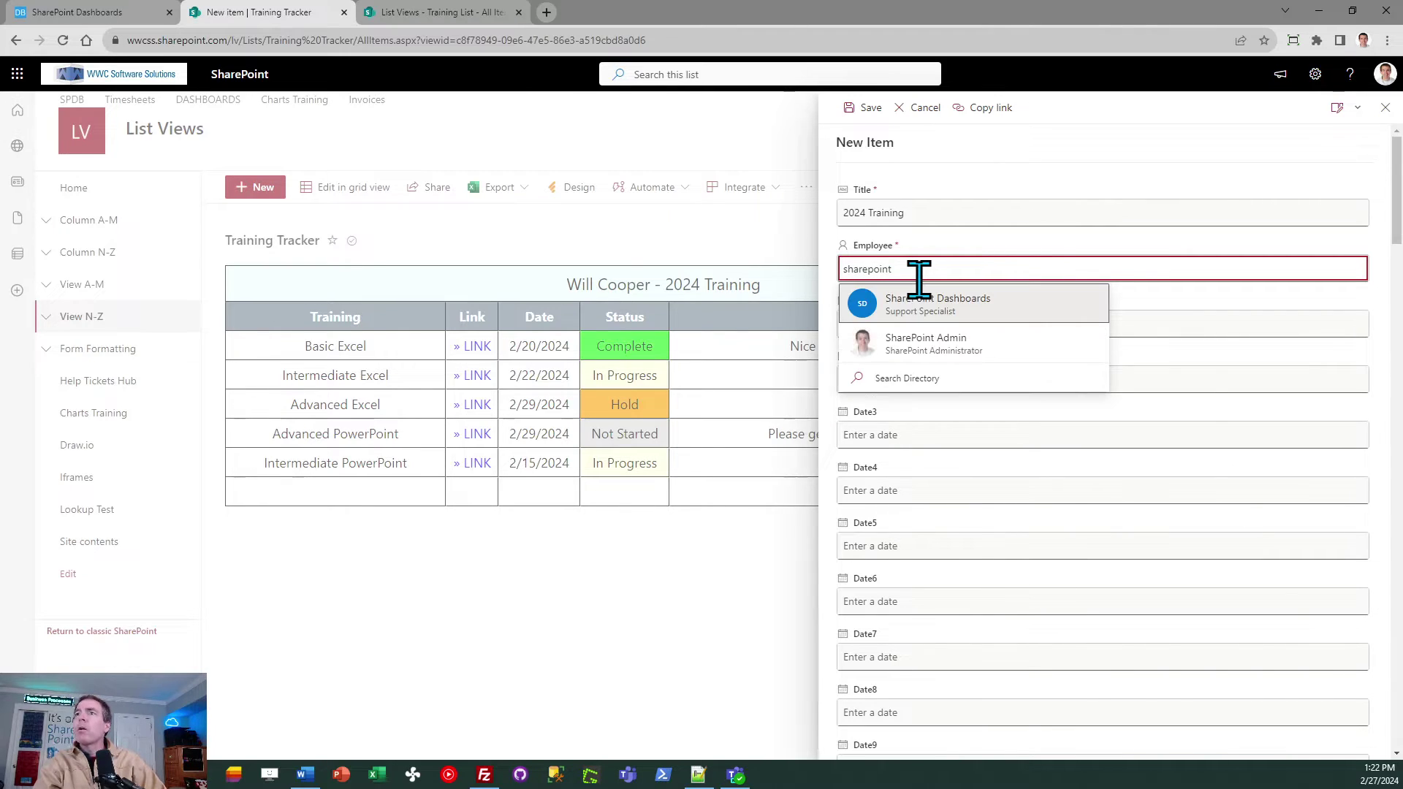
pyautogui.click(959, 304)
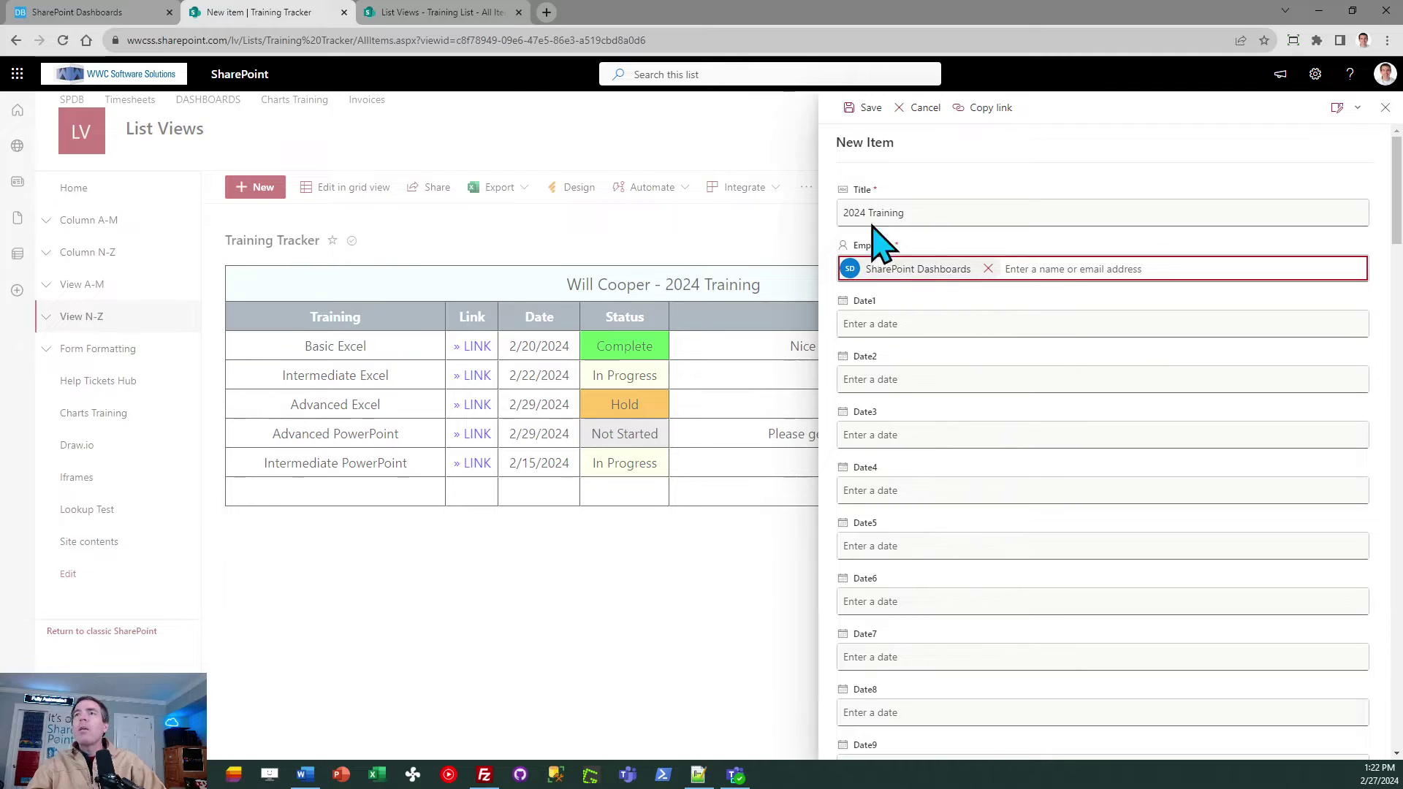
pyautogui.click(872, 112)
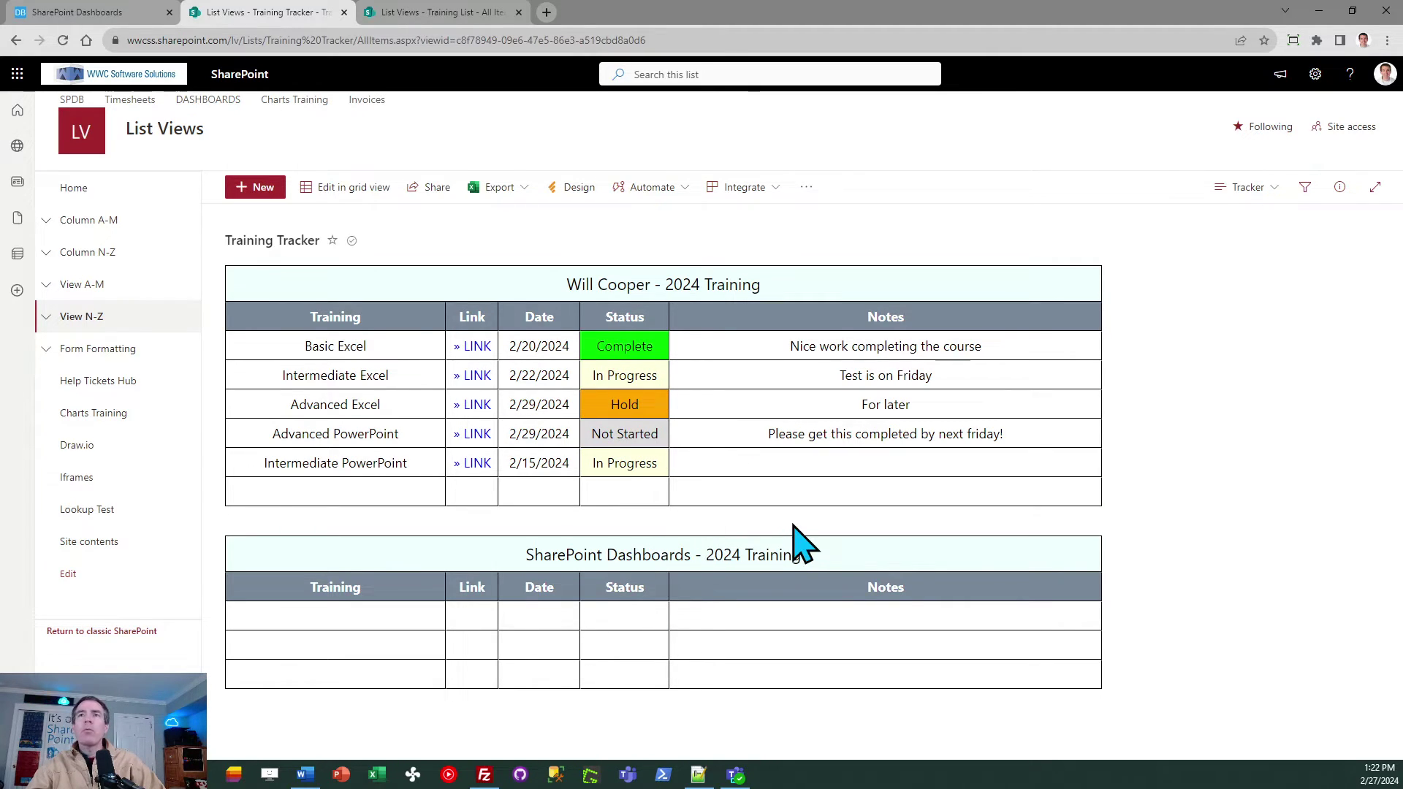
pyautogui.click(1239, 188)
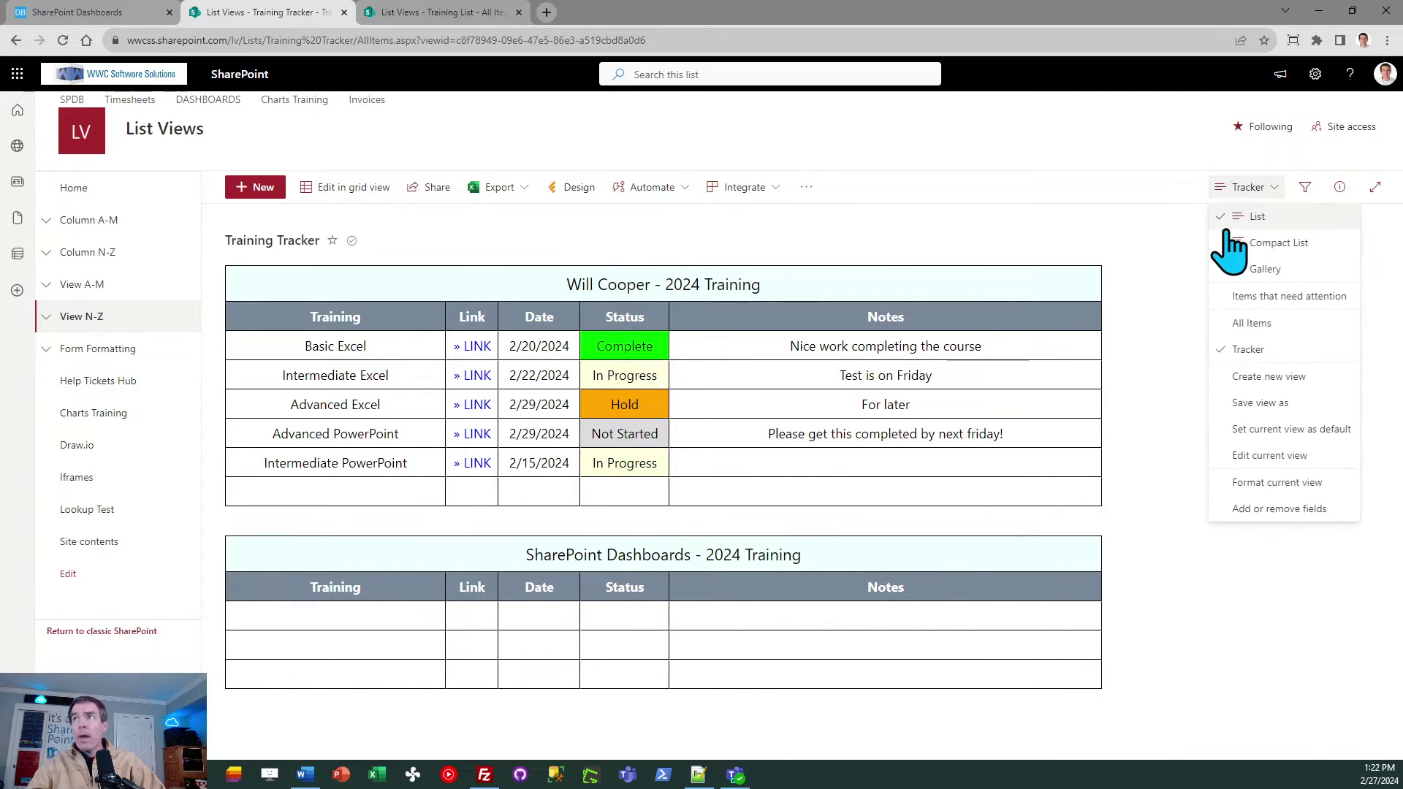
pyautogui.click(1251, 324)
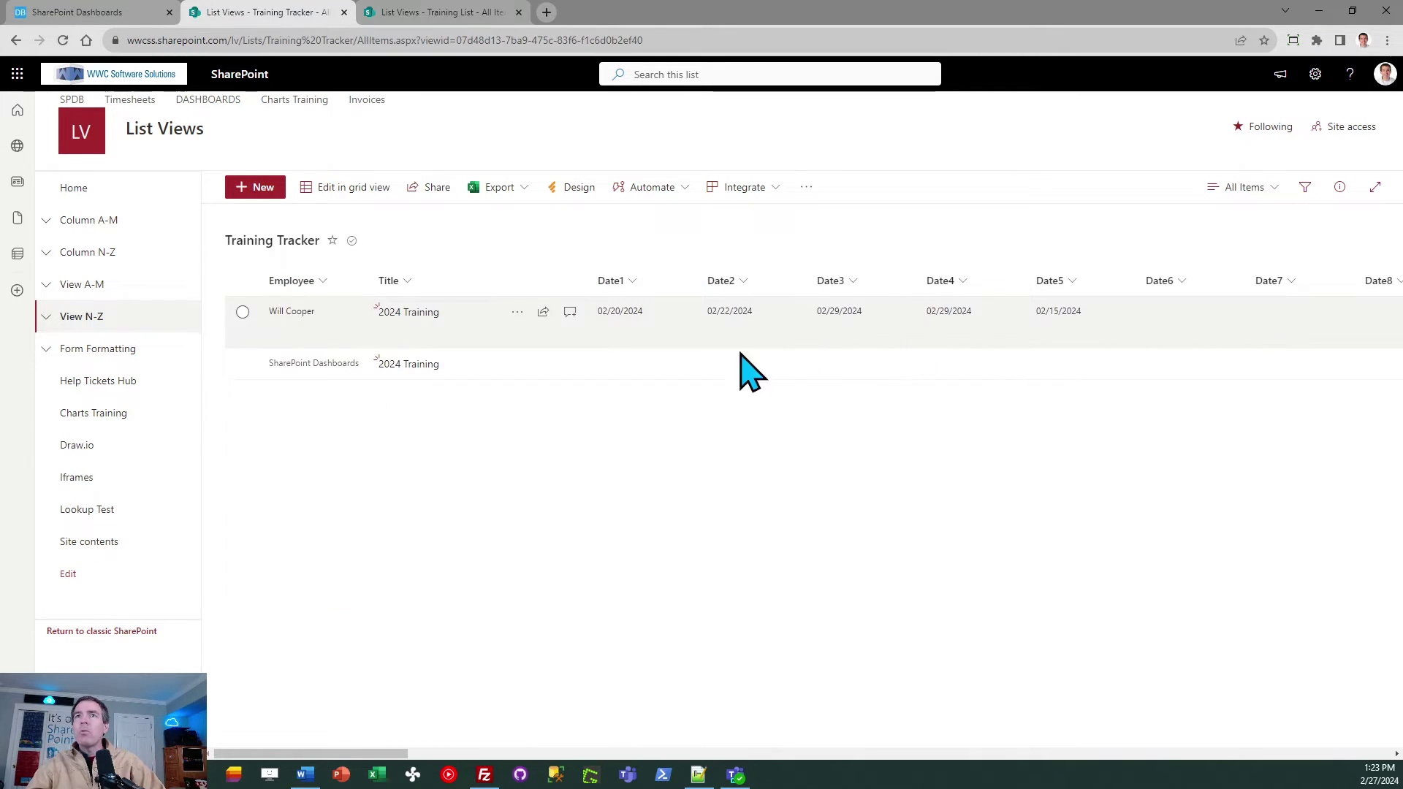
pyautogui.click(520, 189)
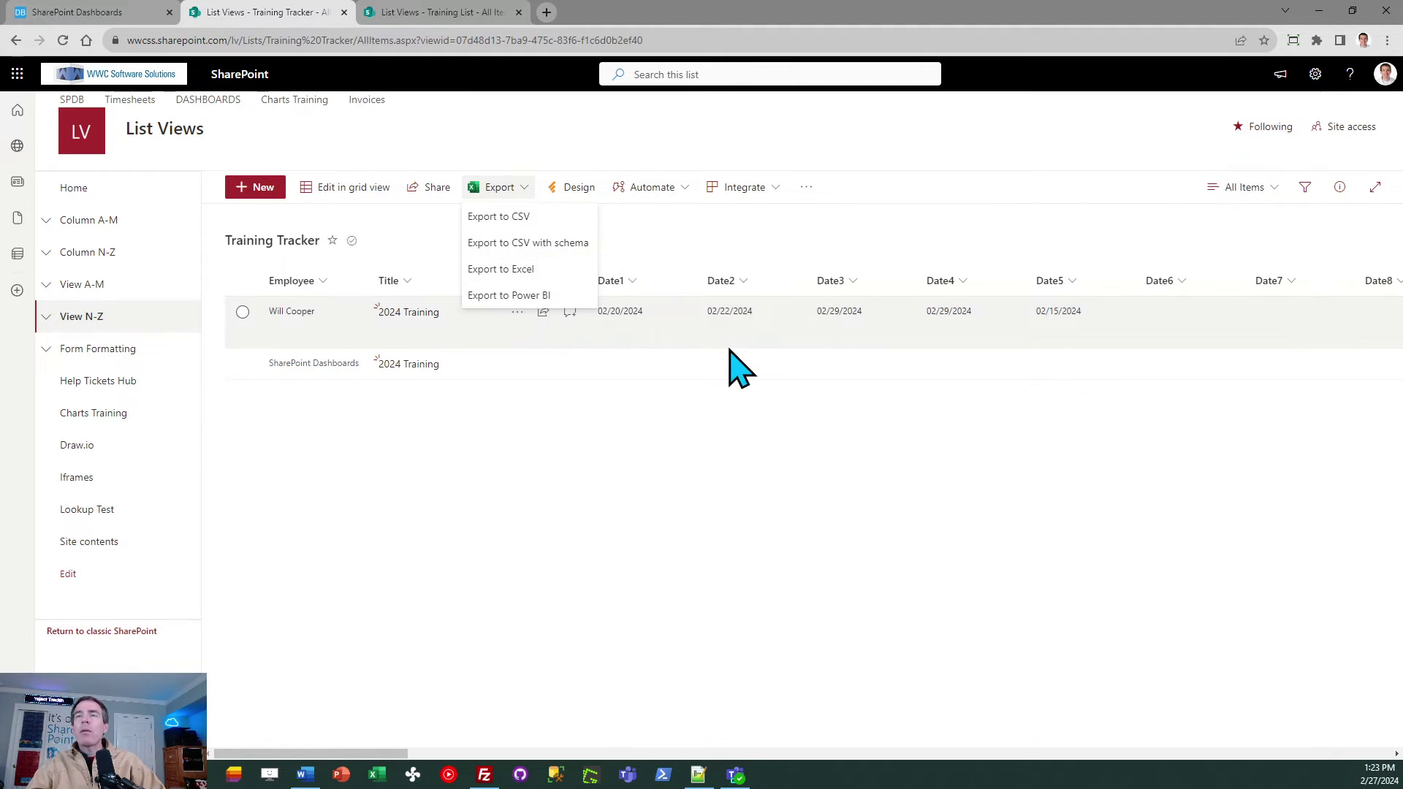
pyautogui.click(753, 435)
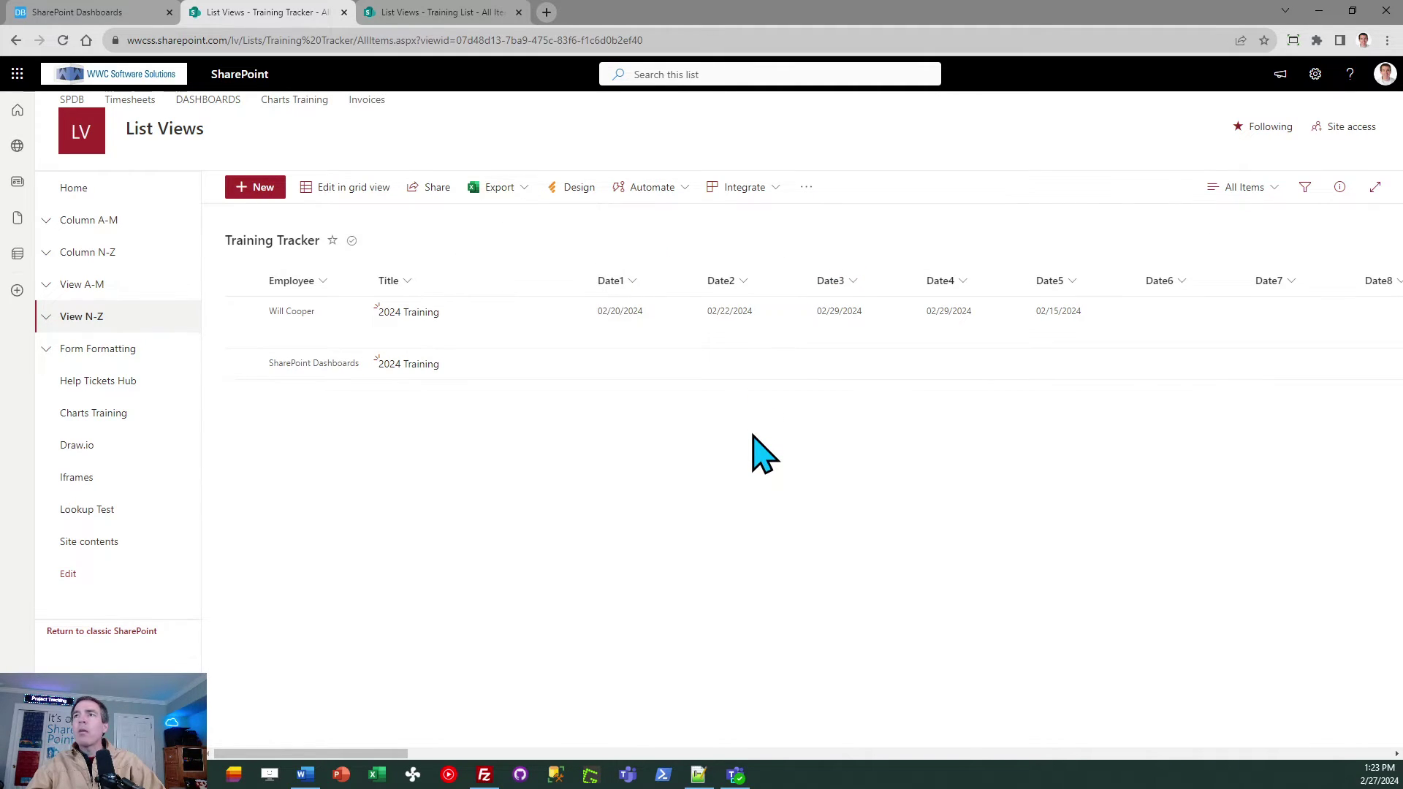
pyautogui.click(1241, 190)
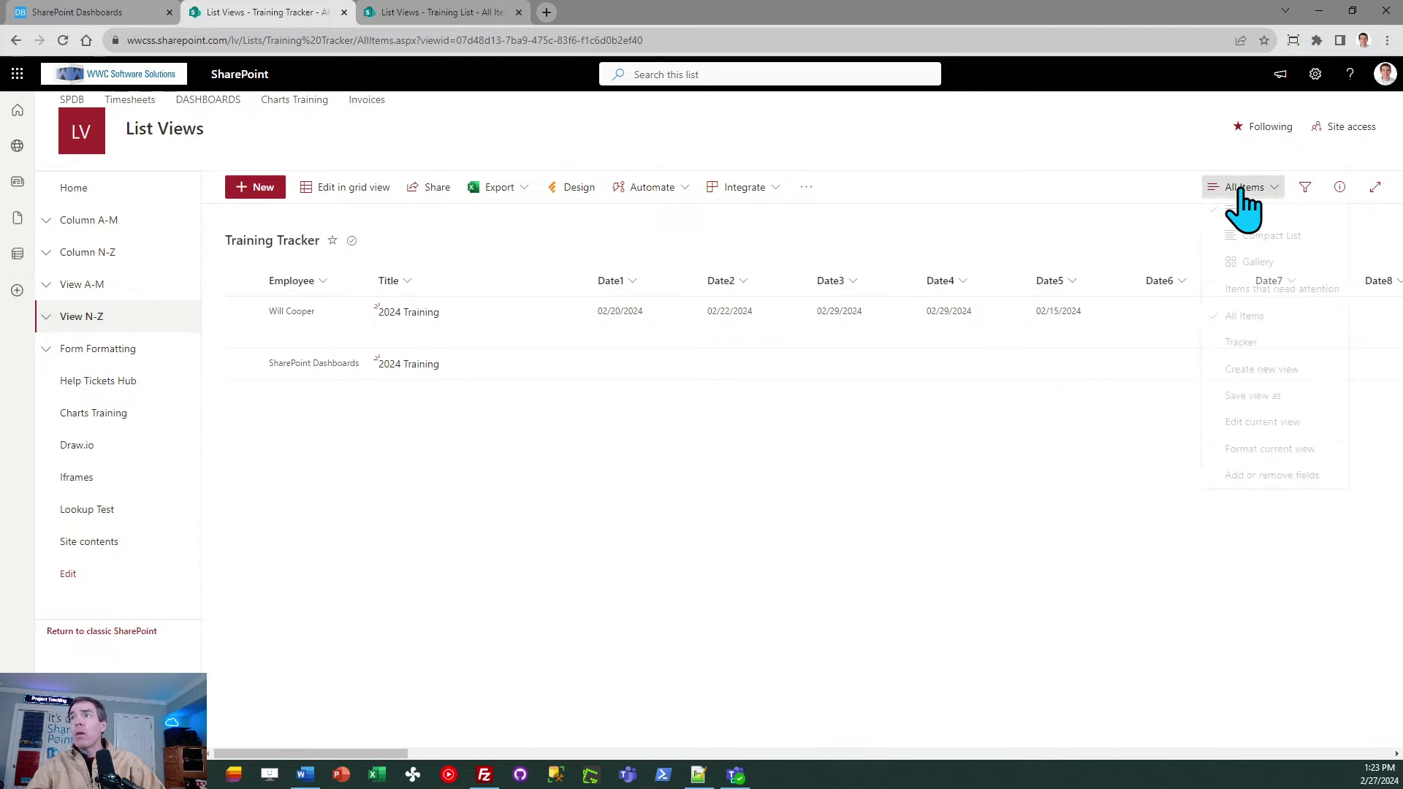
pyautogui.click(1243, 350)
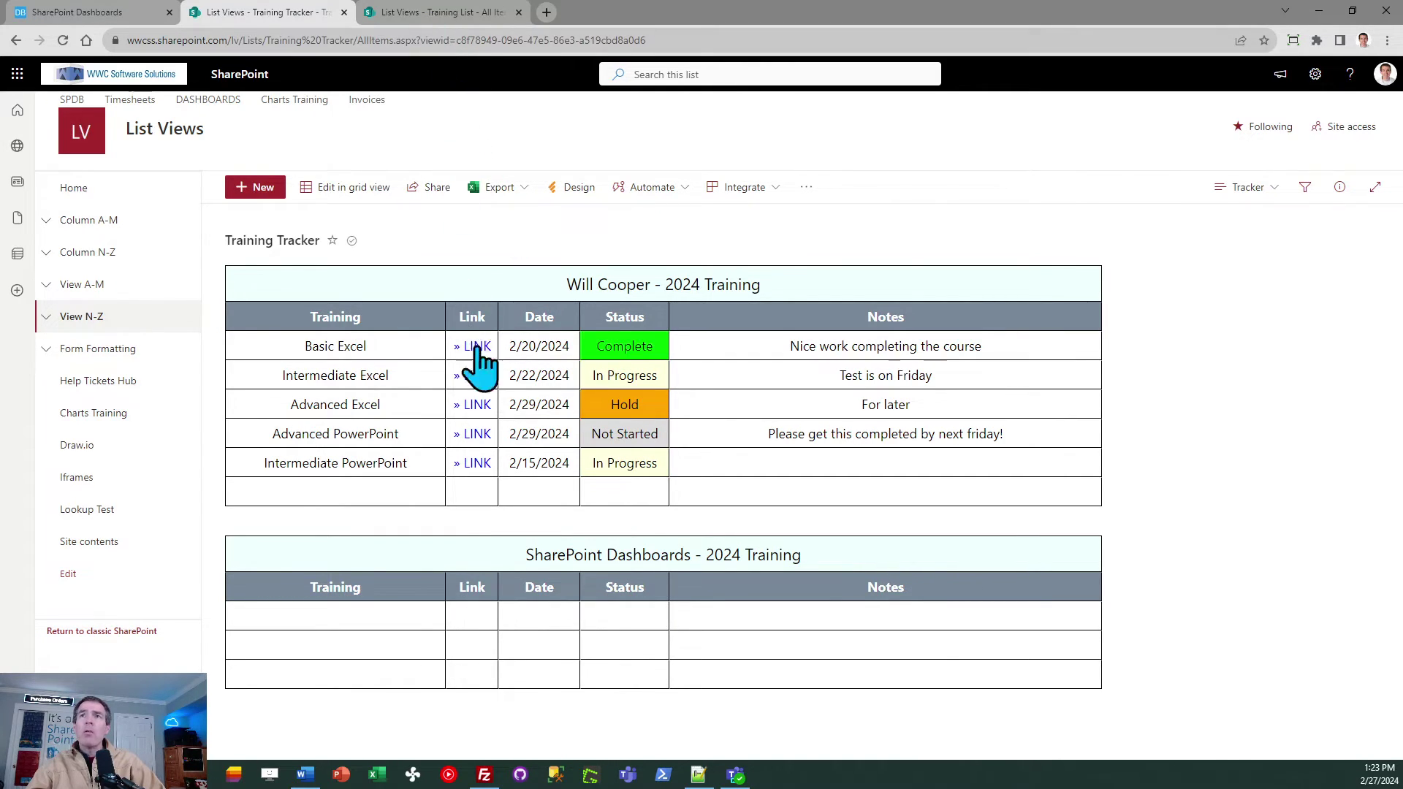
pyautogui.click(458, 15)
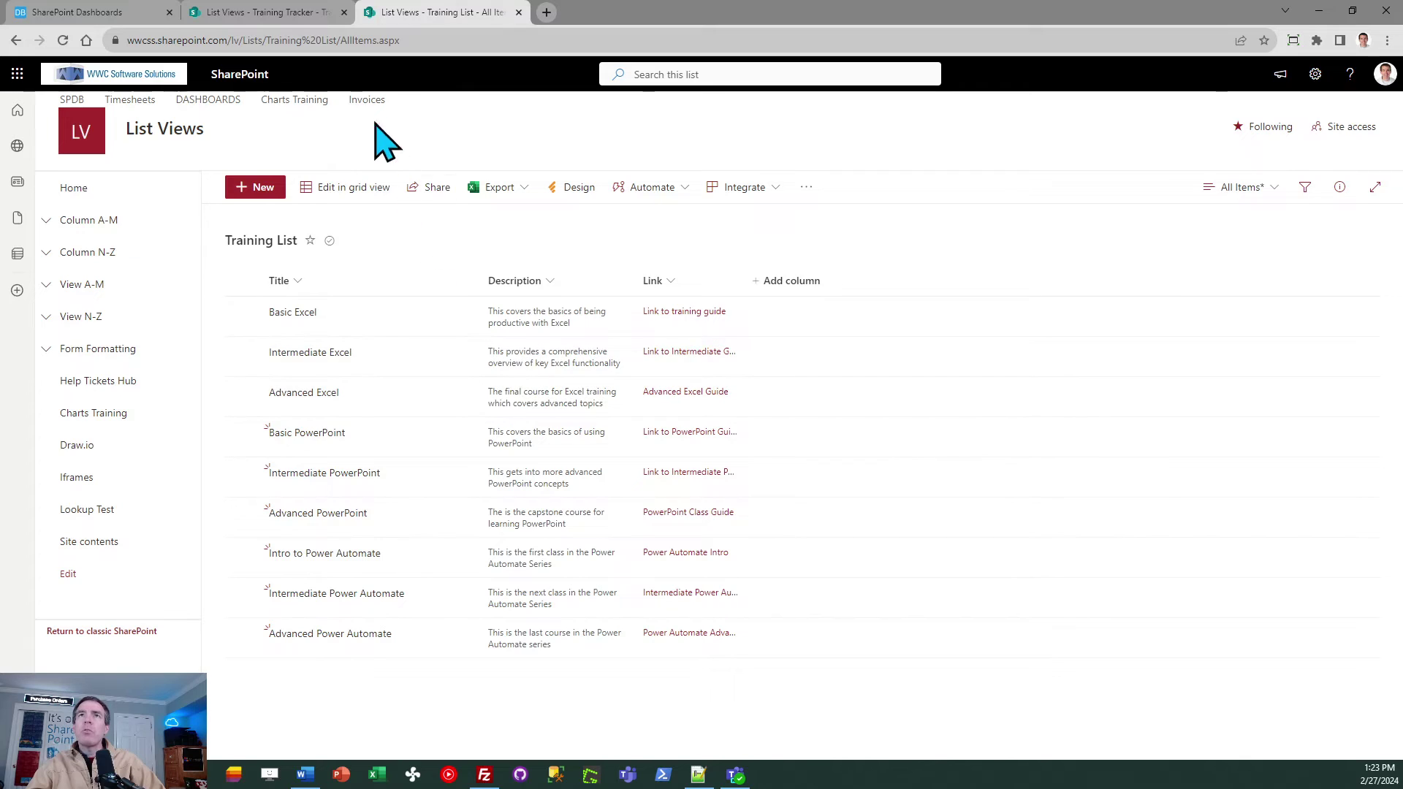
pyautogui.click(296, 15)
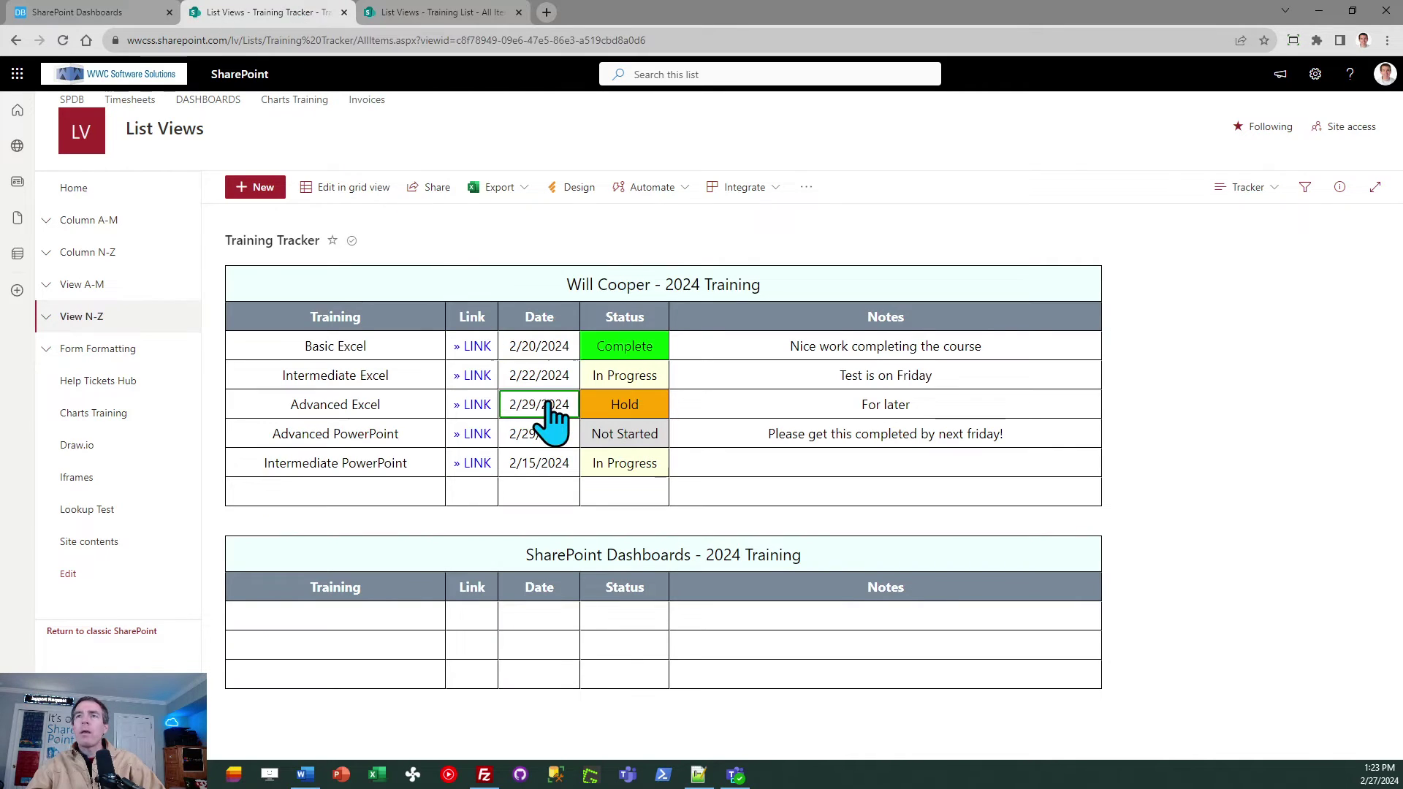